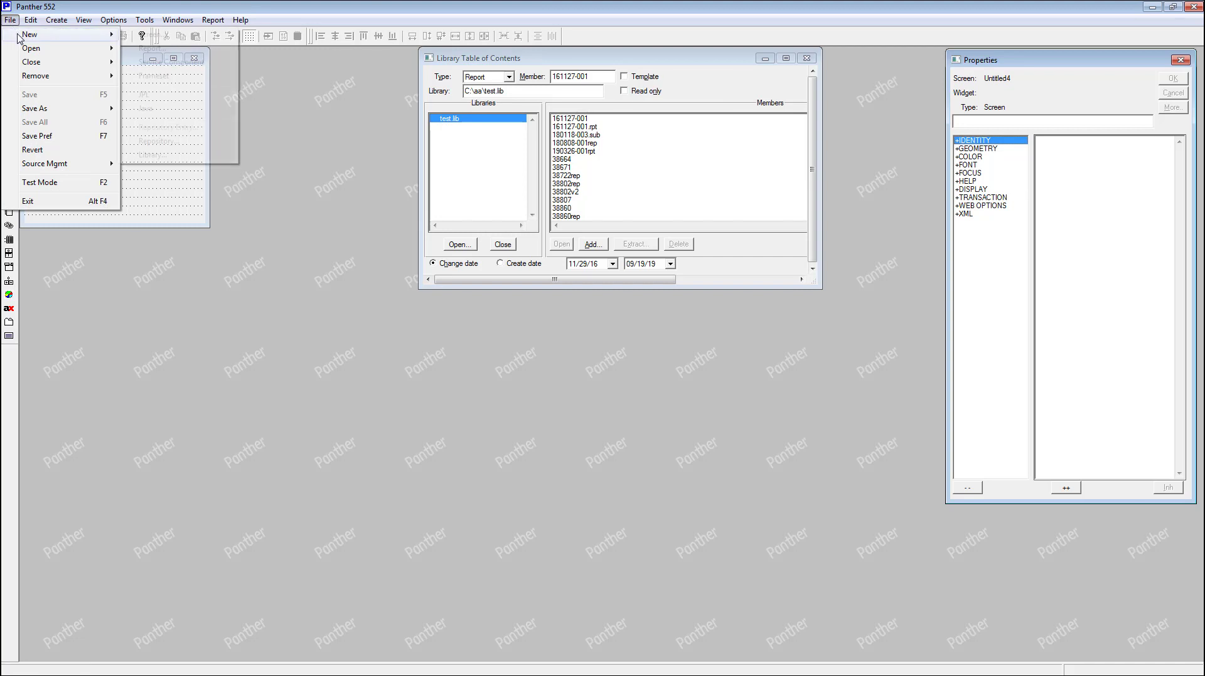
# - Create a new blank report without using the Report Wizard
pyautogui.click(160, 49)
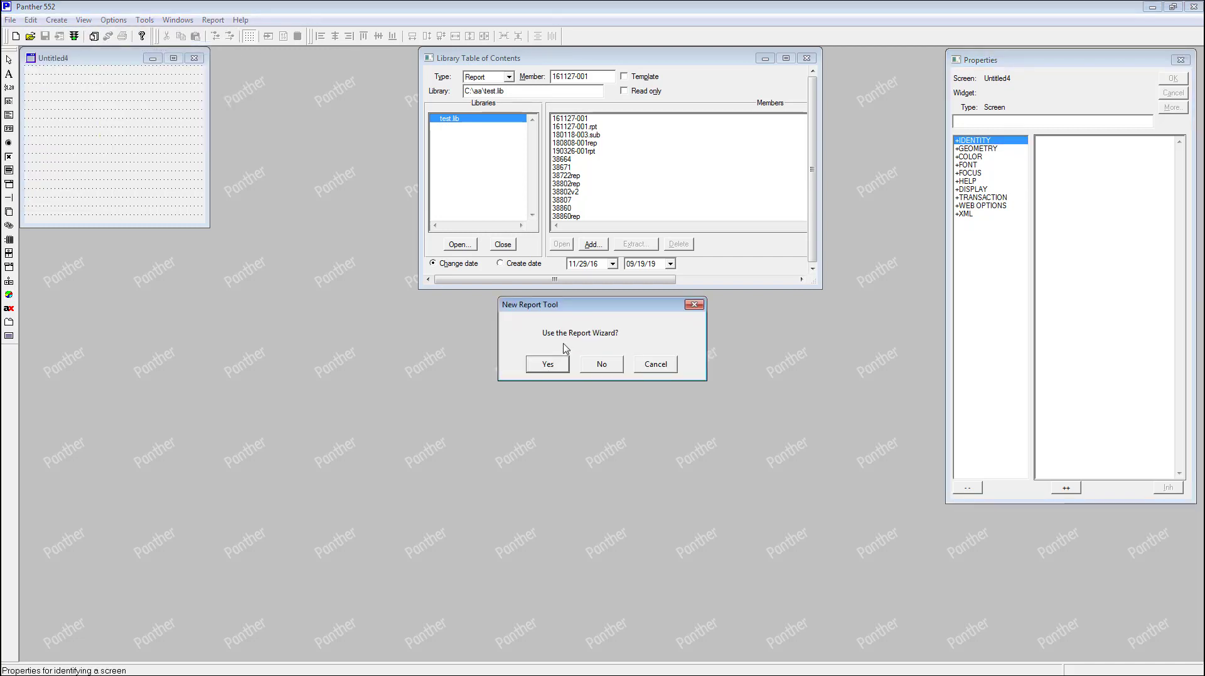
pyautogui.click(606, 370)
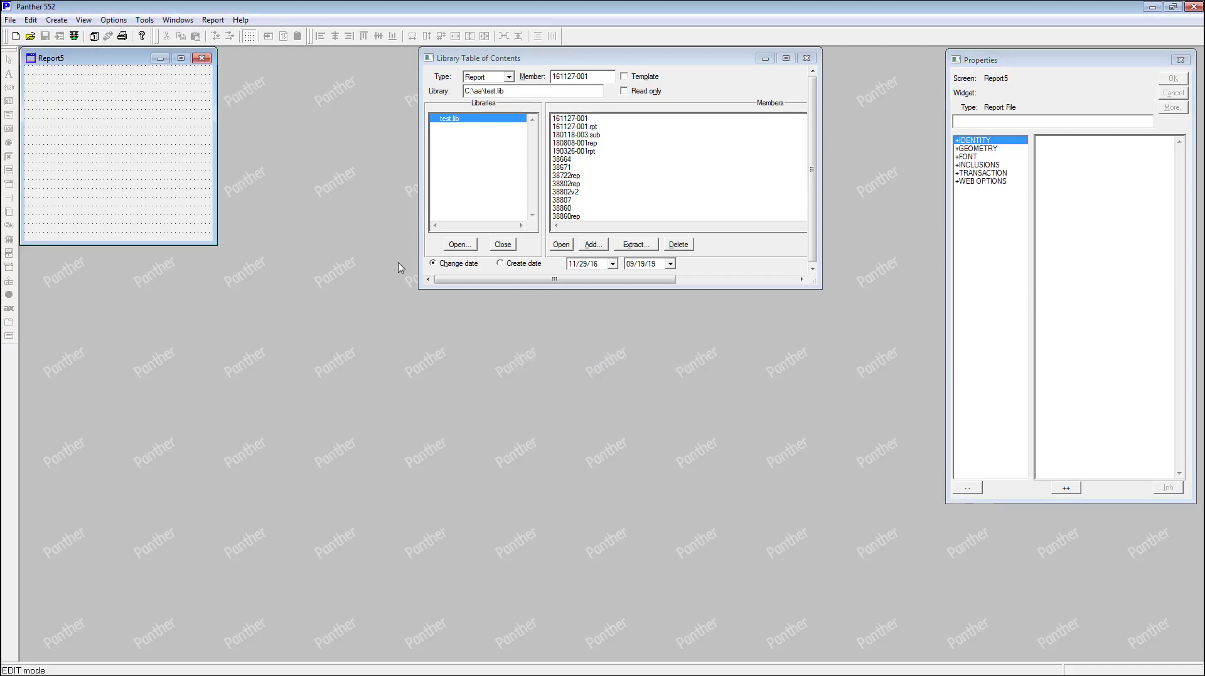
pyautogui.moveTo(121, 64); pyautogui.dragTo(123, 65)
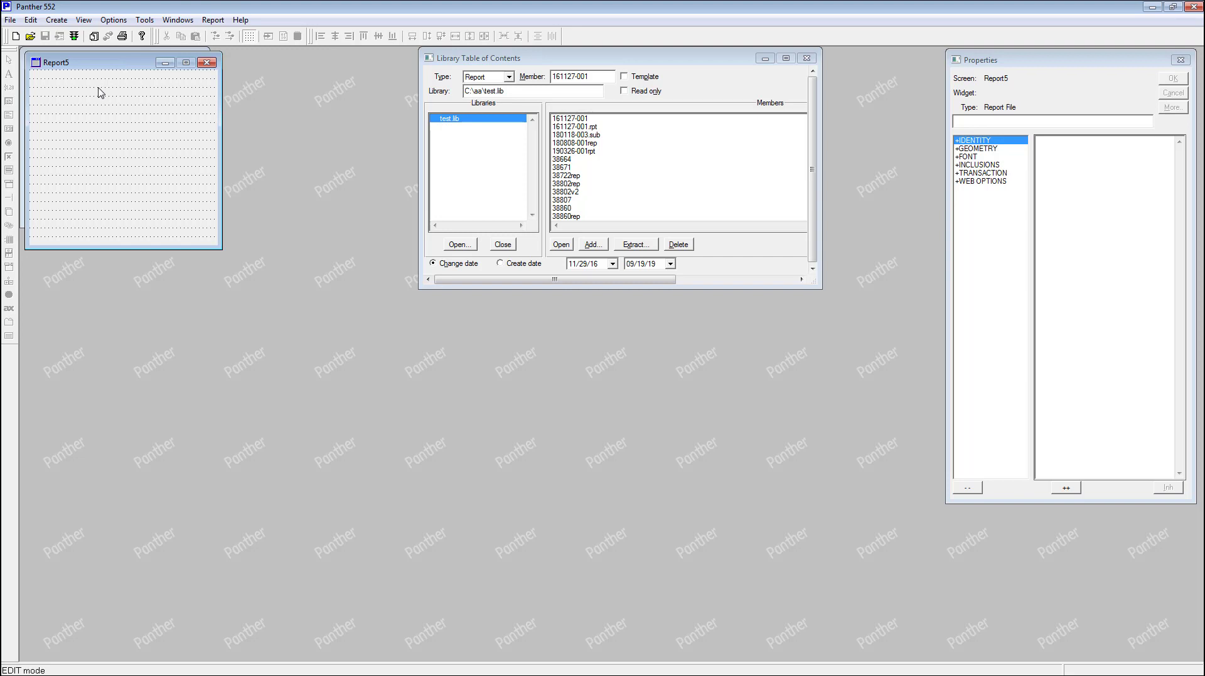
# - Show the Report Structure window and place it beside the report layout window
pyautogui.click(84, 20)
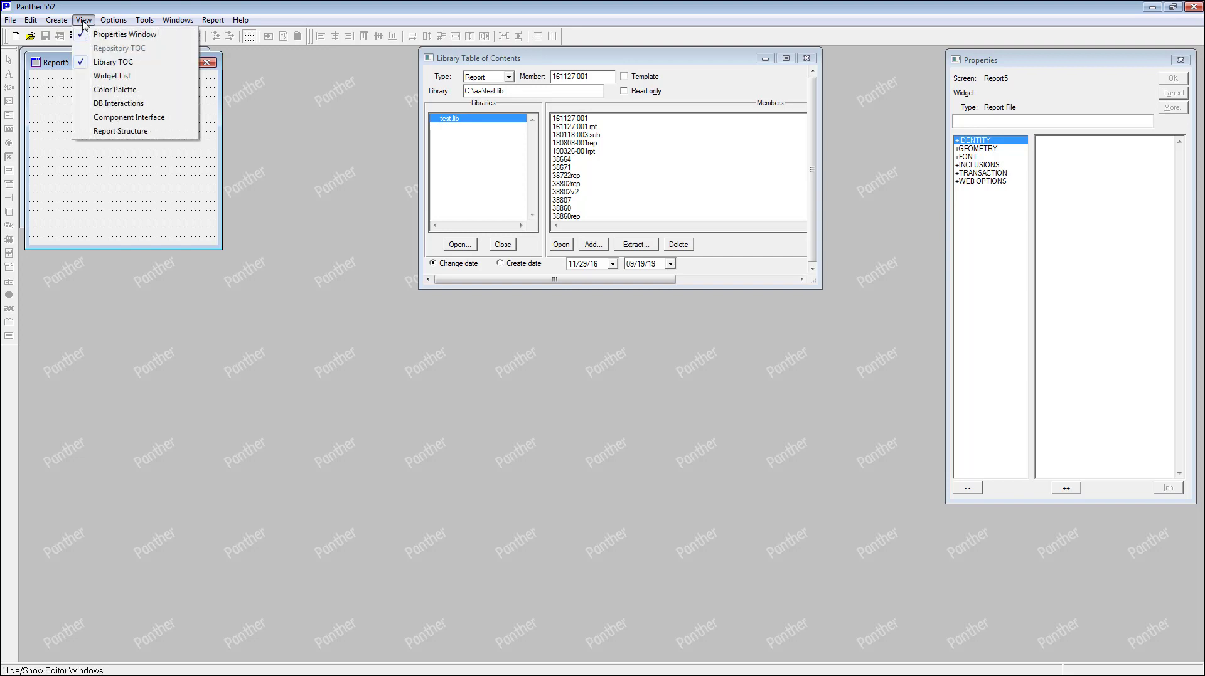
pyautogui.click(123, 131)
pyautogui.moveTo(124, 64); pyautogui.dragTo(411, 99)
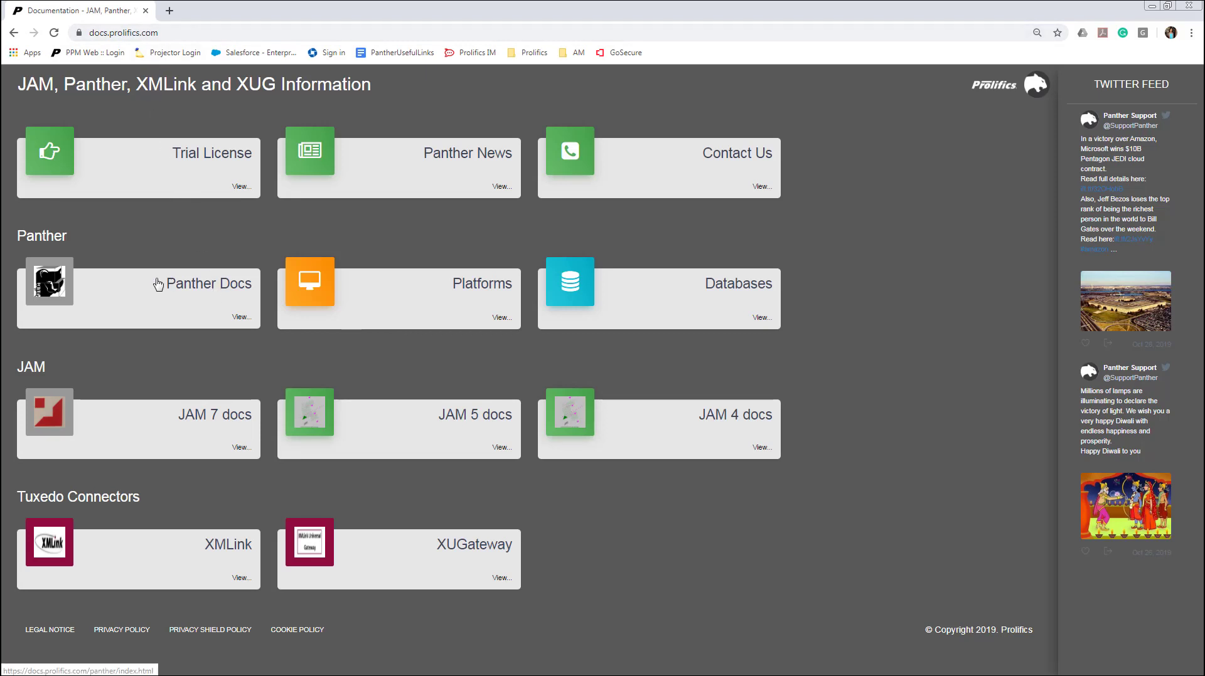
# - Switch to the browser, open the Reports guide from the Panther Classic site map in the Panther Docs, and examine its table of contents
pyautogui.click(206, 289)
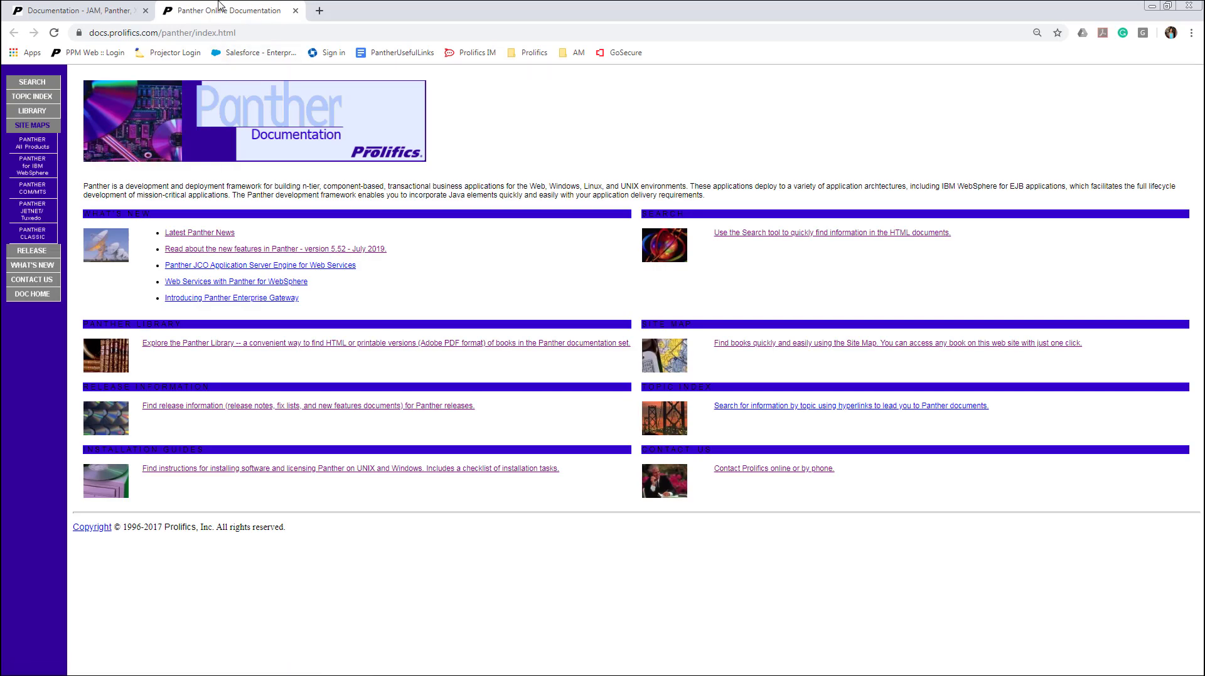
pyautogui.click(40, 234)
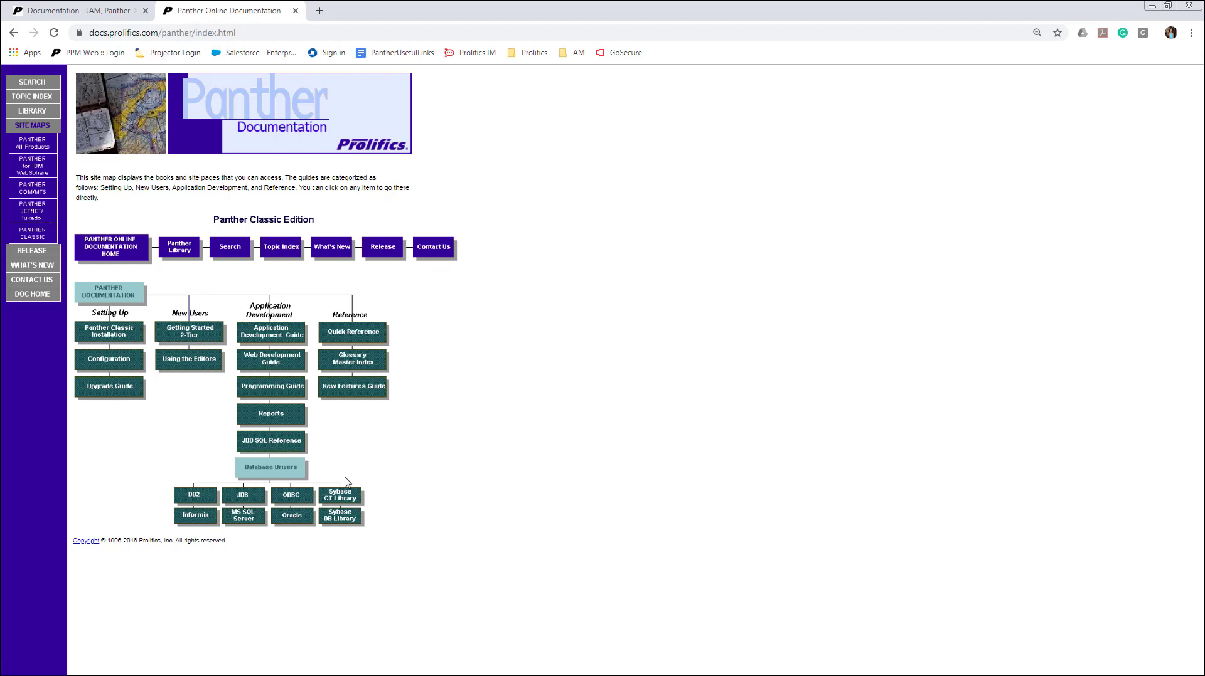
pyautogui.click(277, 417)
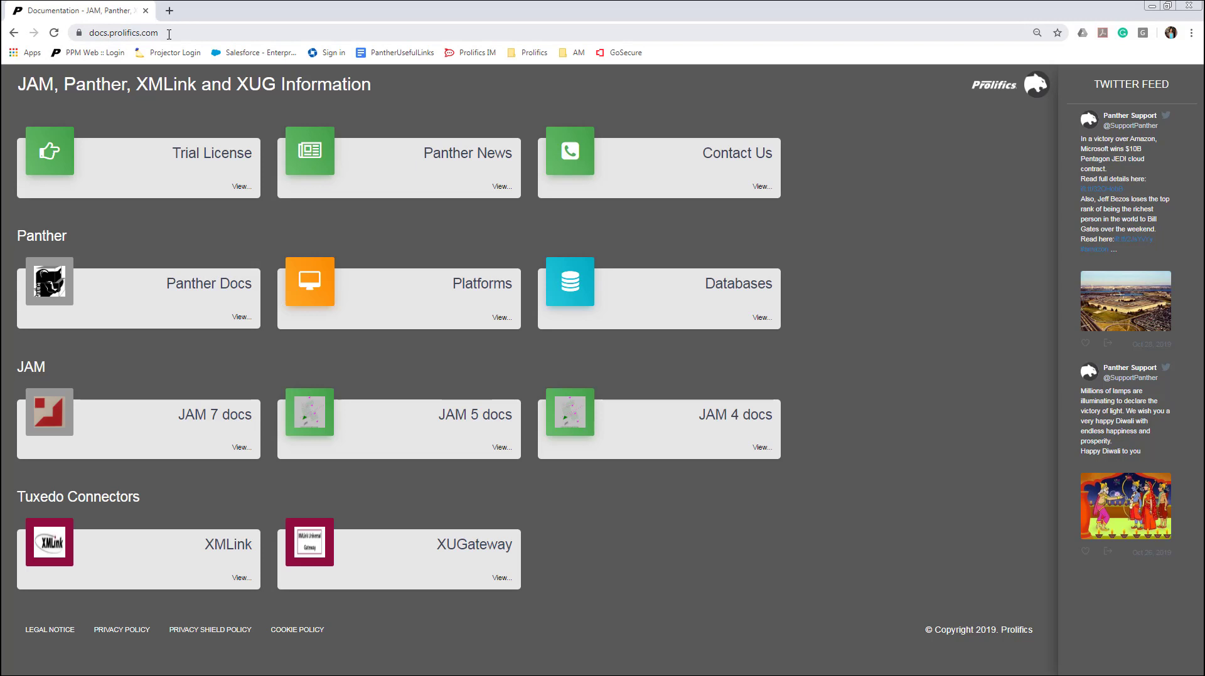
pyautogui.click(207, 289)
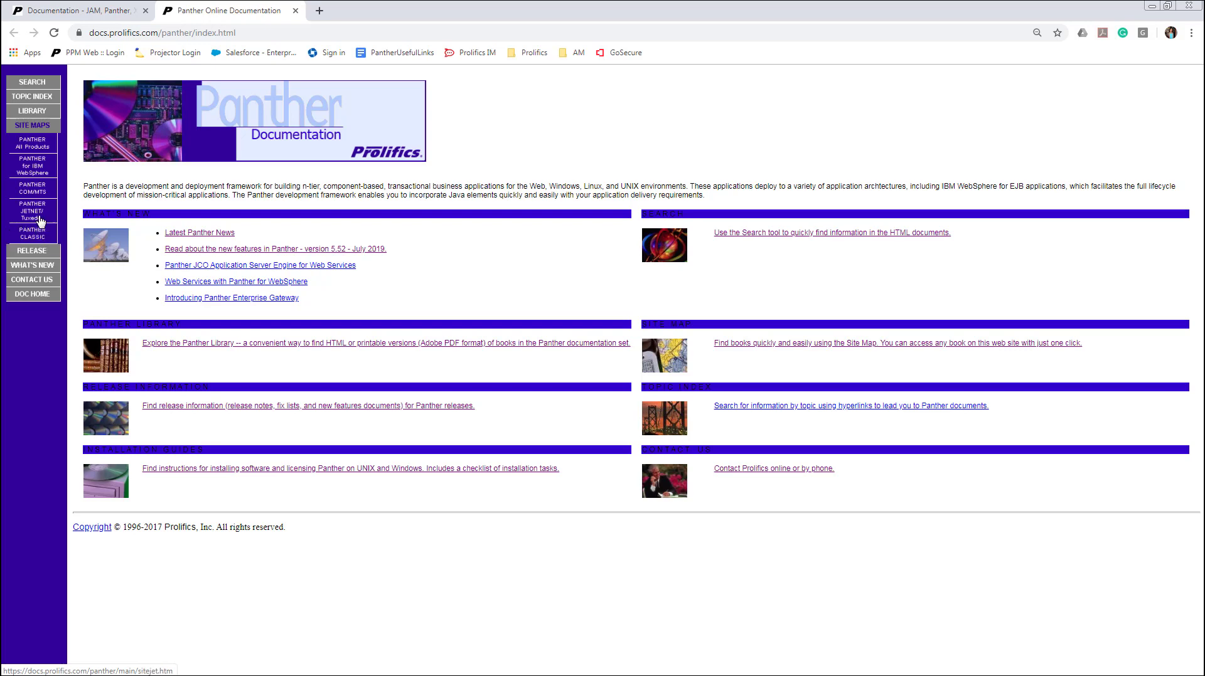
pyautogui.click(39, 235)
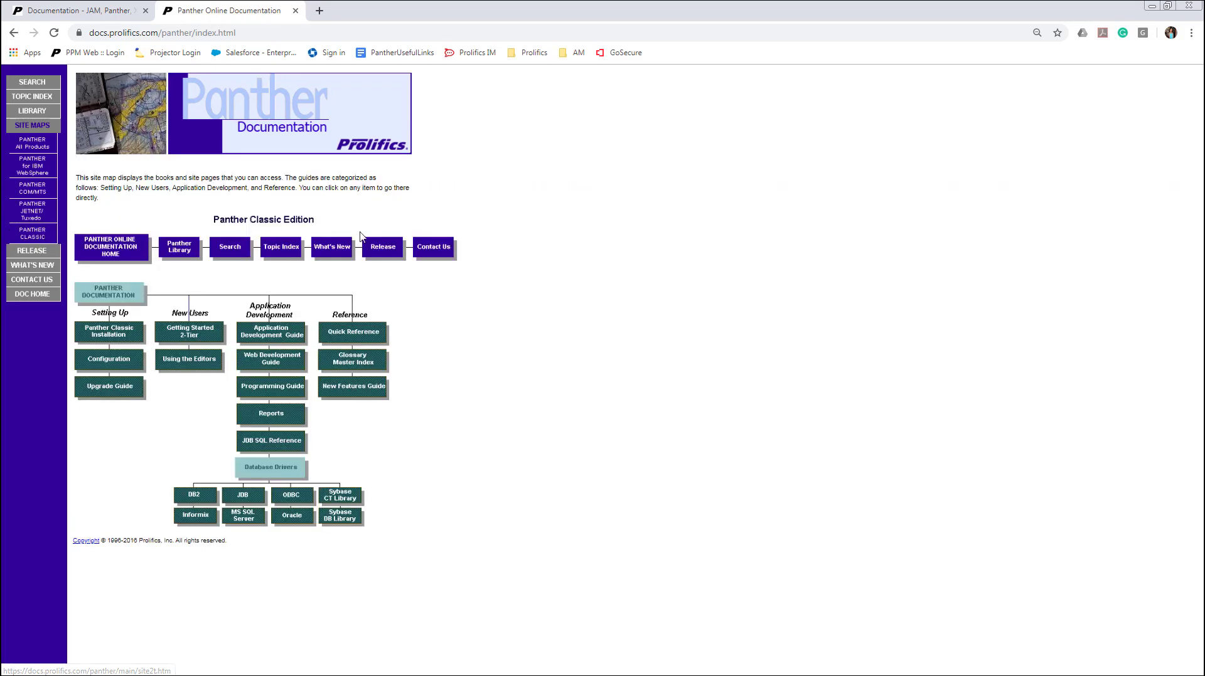
pyautogui.click(277, 416)
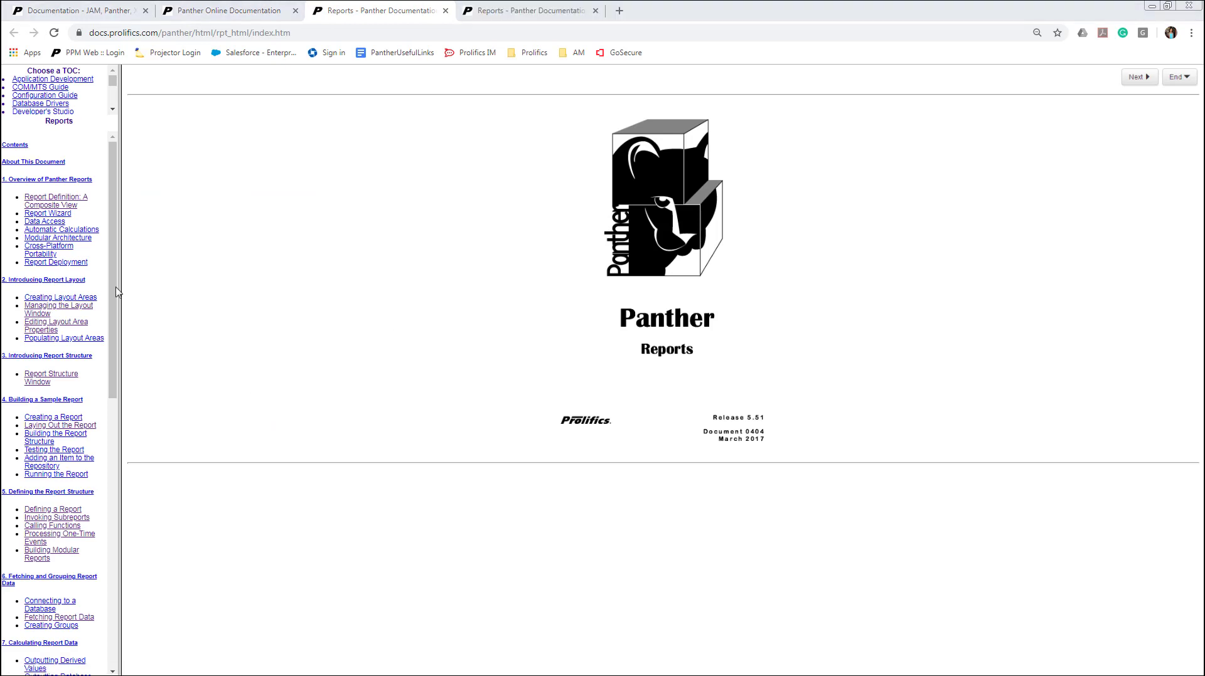
pyautogui.moveTo(116, 291); pyautogui.dragTo(102, 204)
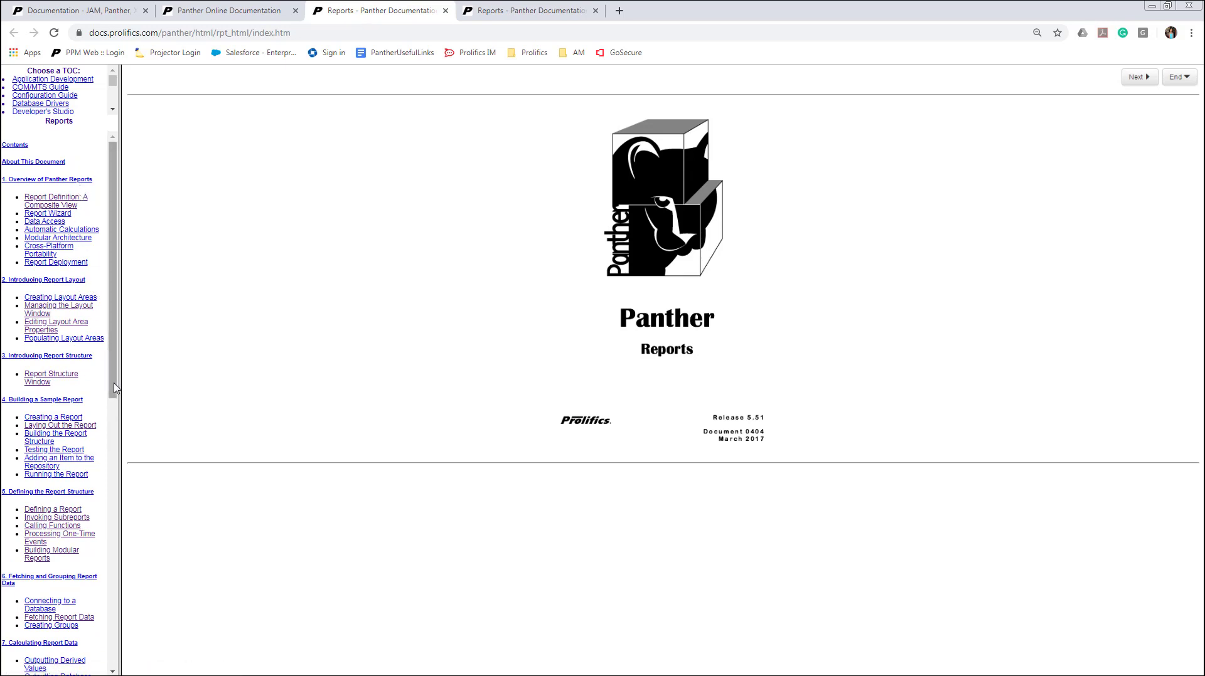
pyautogui.moveTo(114, 387); pyautogui.dragTo(87, 478)
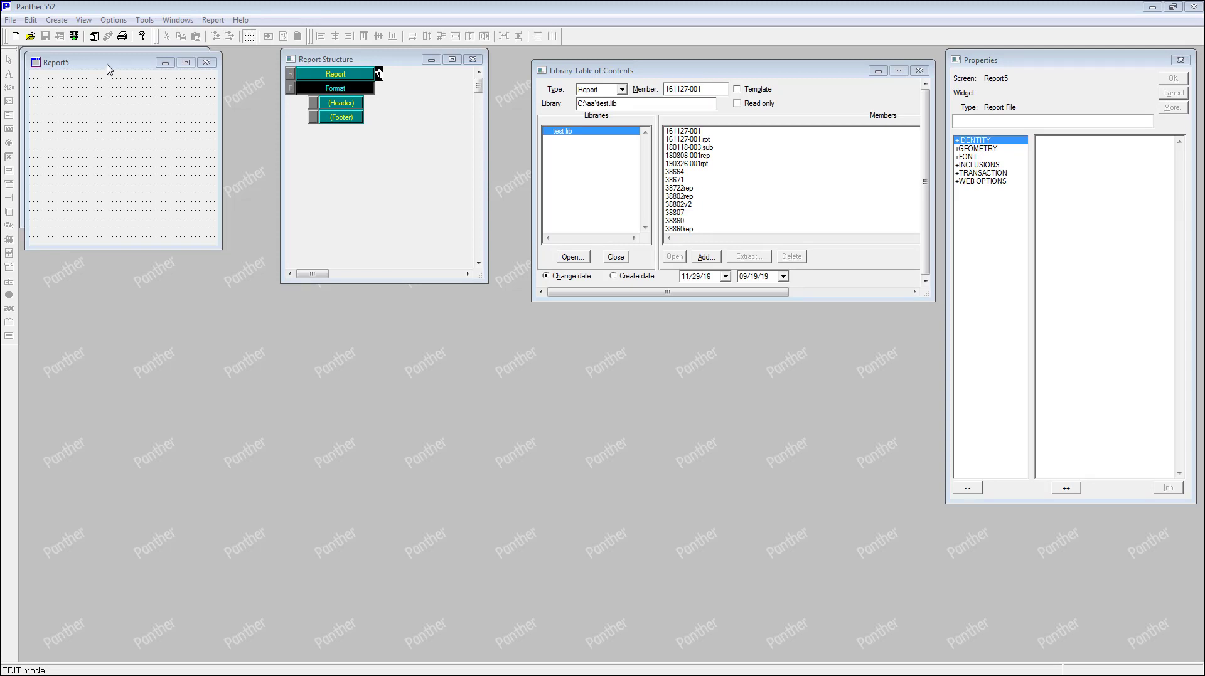
pyautogui.moveTo(107, 64); pyautogui.dragTo(104, 61)
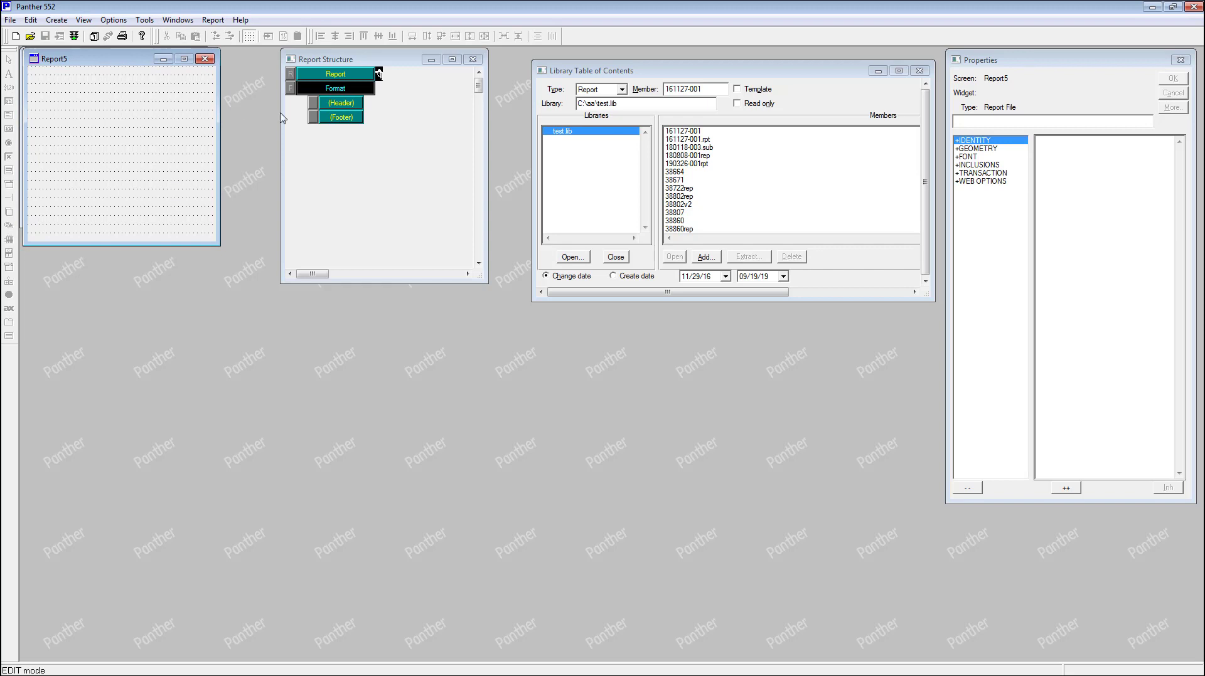
pyautogui.moveTo(397, 61); pyautogui.dragTo(394, 61)
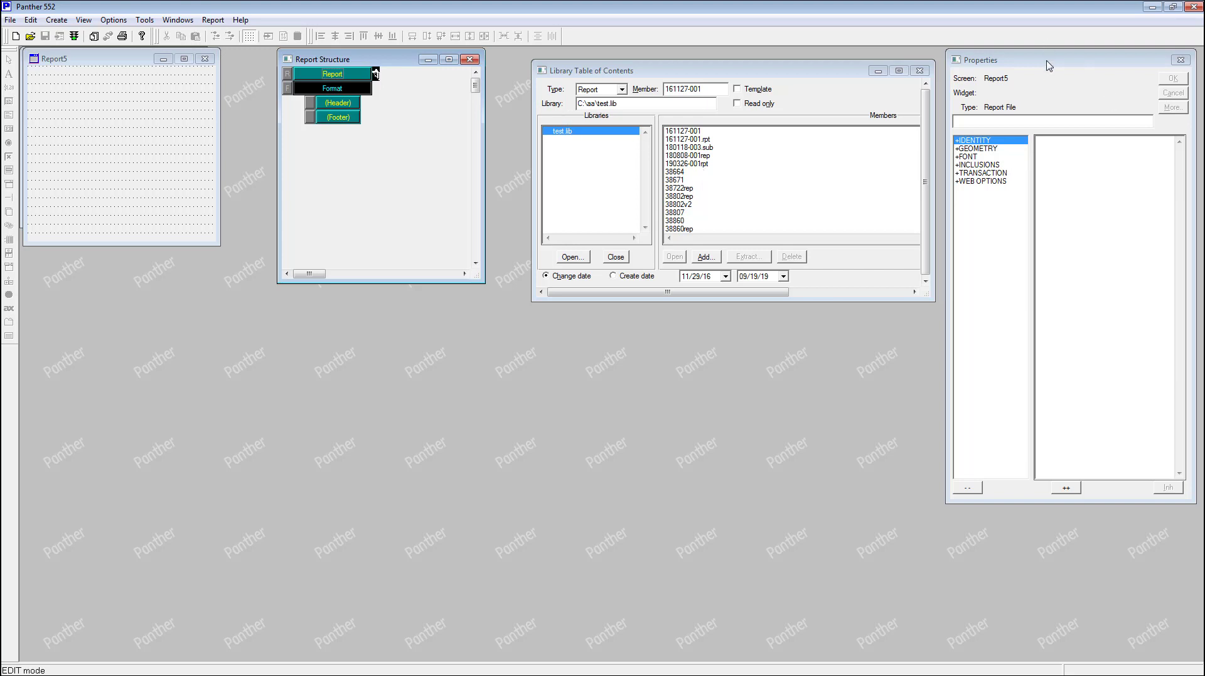
pyautogui.click(56, 20)
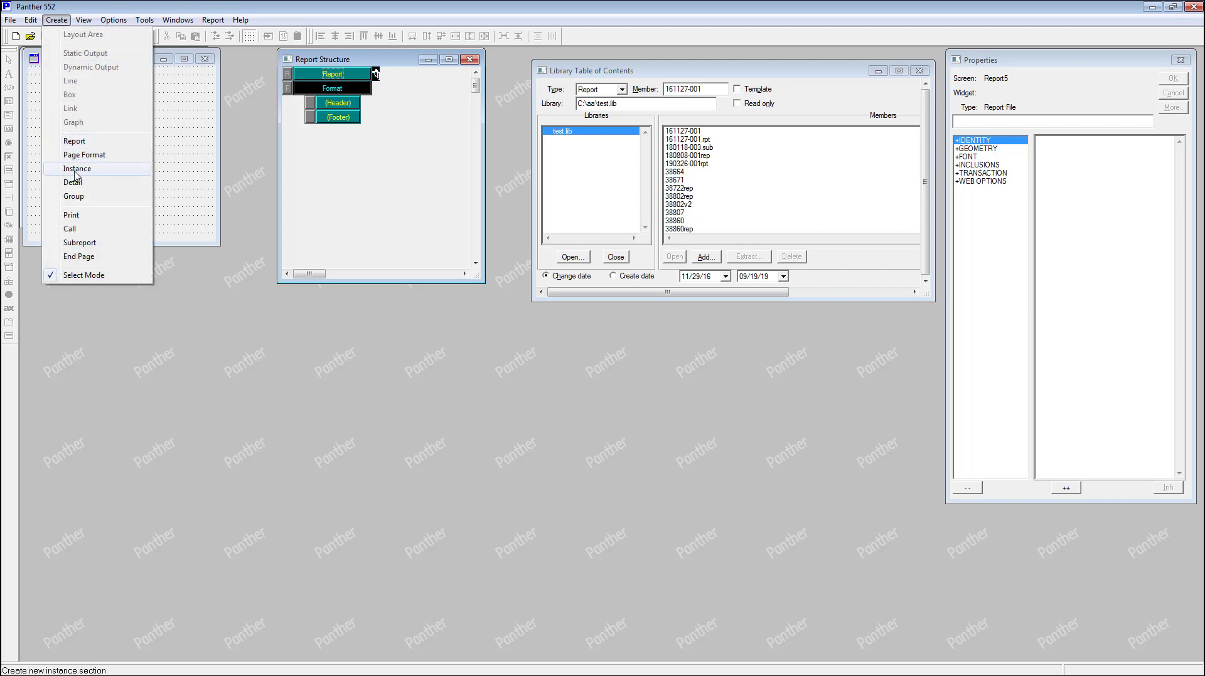
pyautogui.click(162, 144)
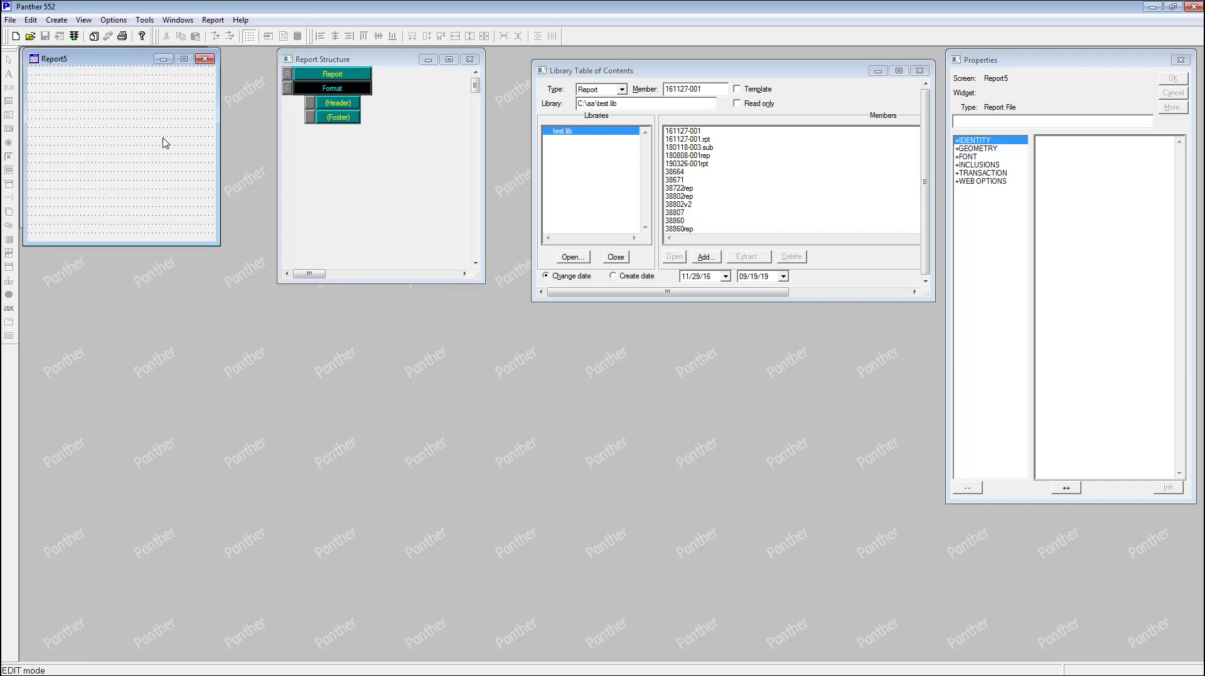
# - Place a static output widget near the top of the blank report layout
pyautogui.click(56, 20)
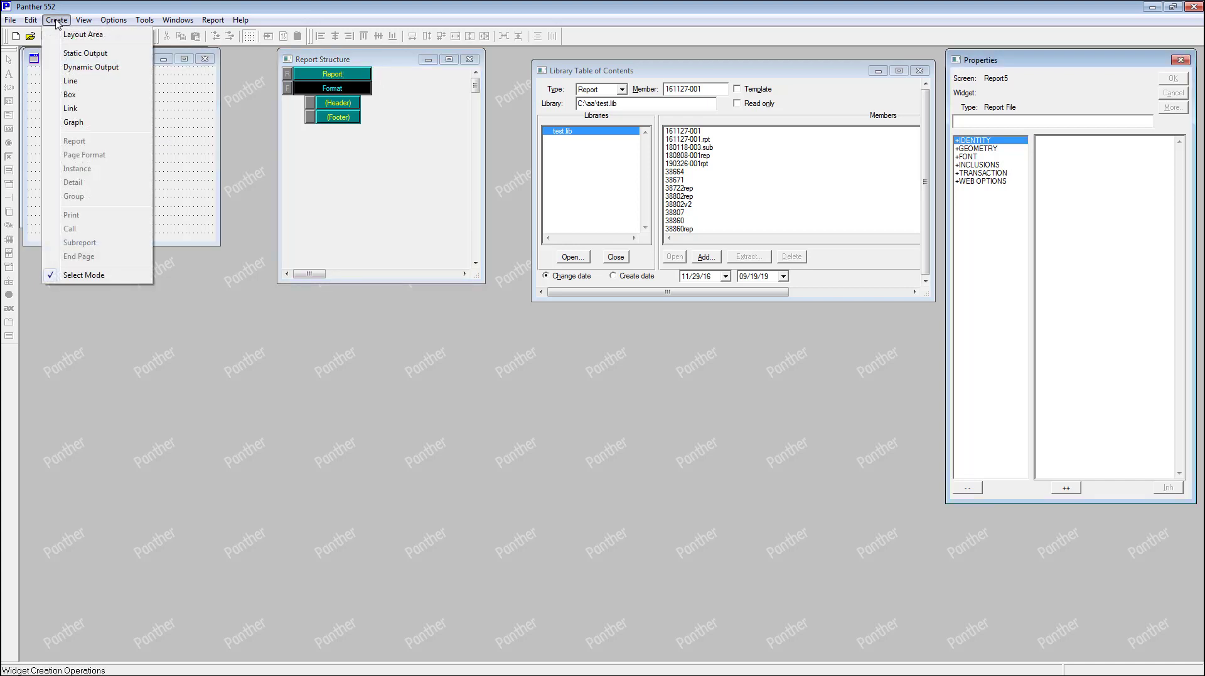
pyautogui.click(71, 54)
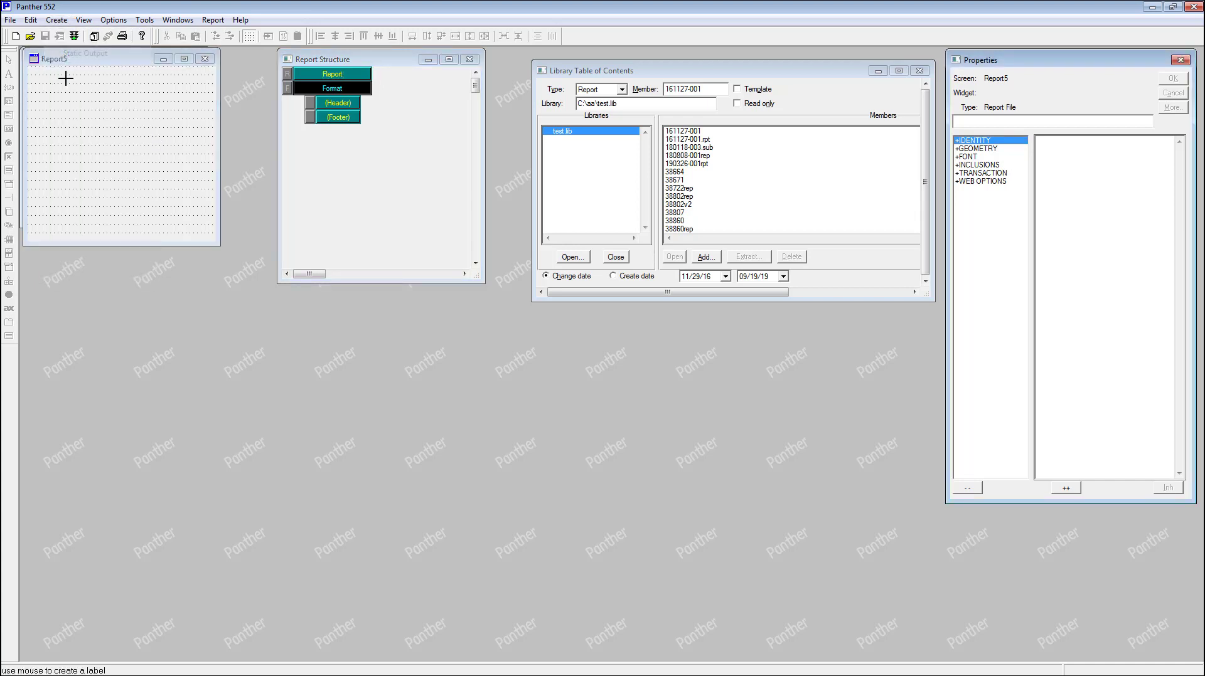
pyautogui.click(70, 83)
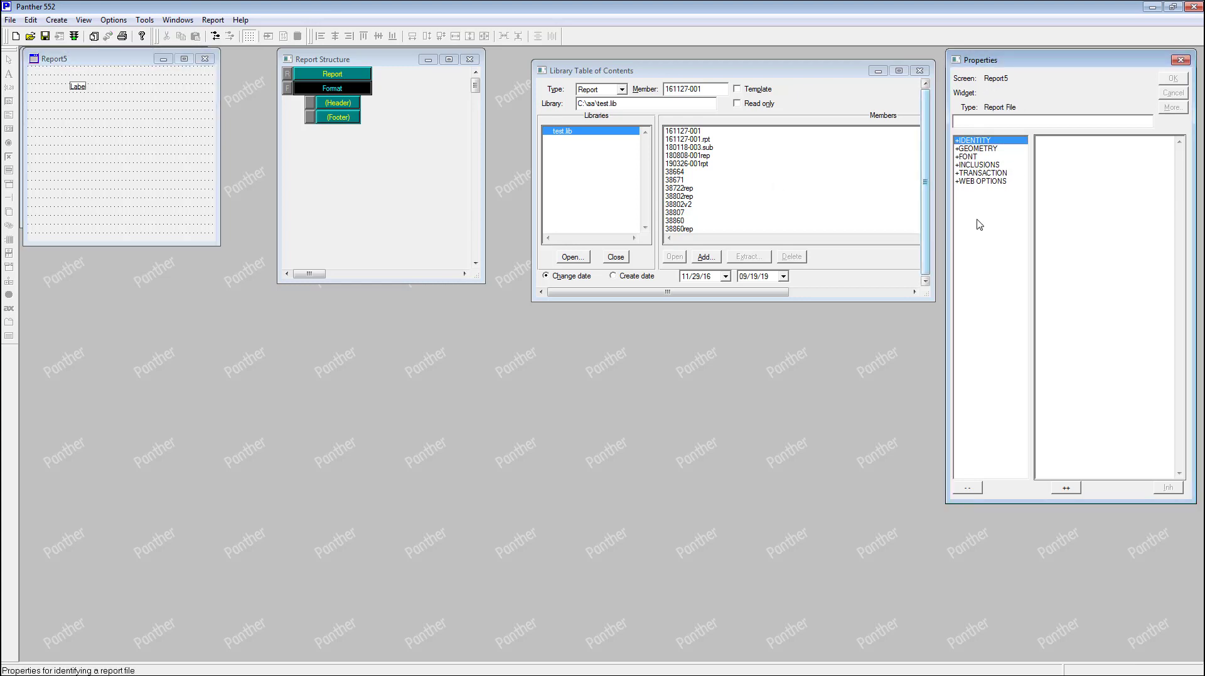
# - Set the static output widget's Label property to "Hello"
pyautogui.click(980, 141)
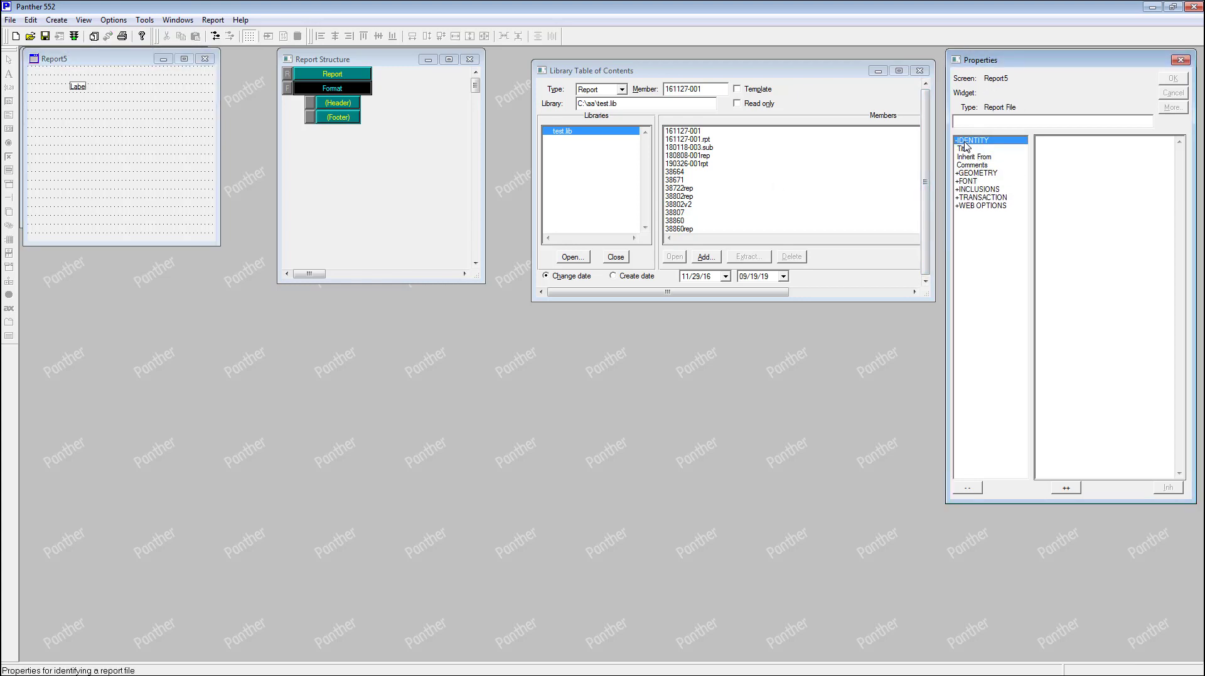
pyautogui.click(77, 86)
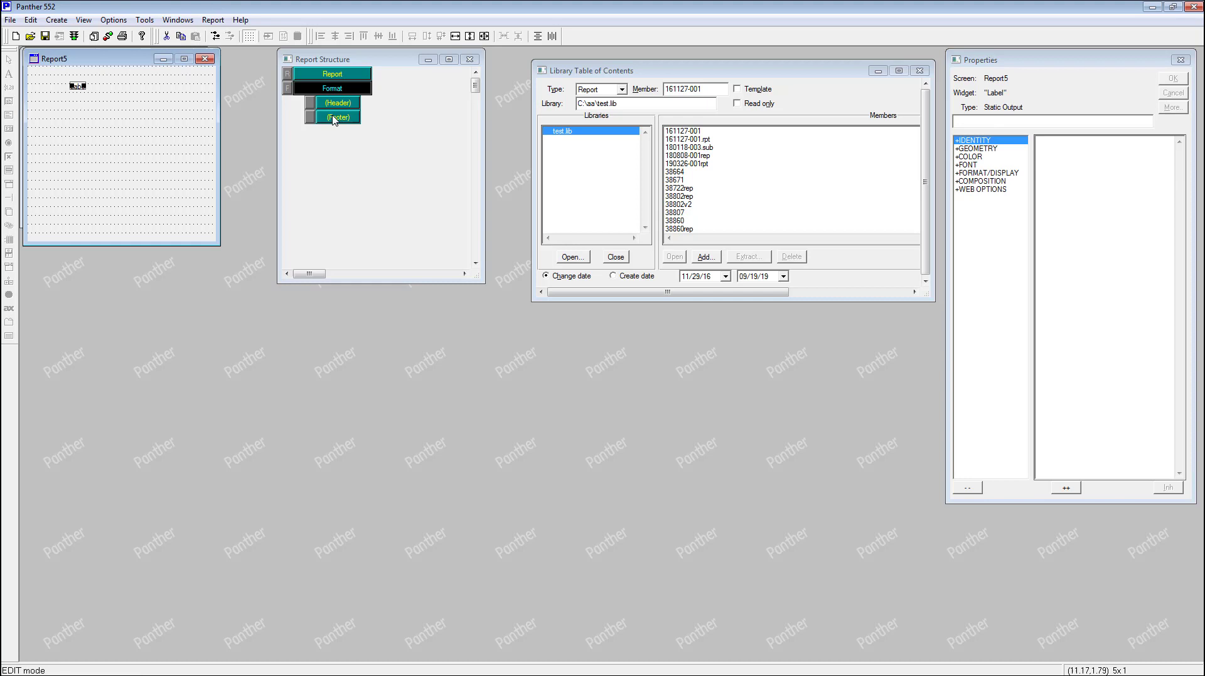
pyautogui.click(998, 141)
pyautogui.click(974, 181)
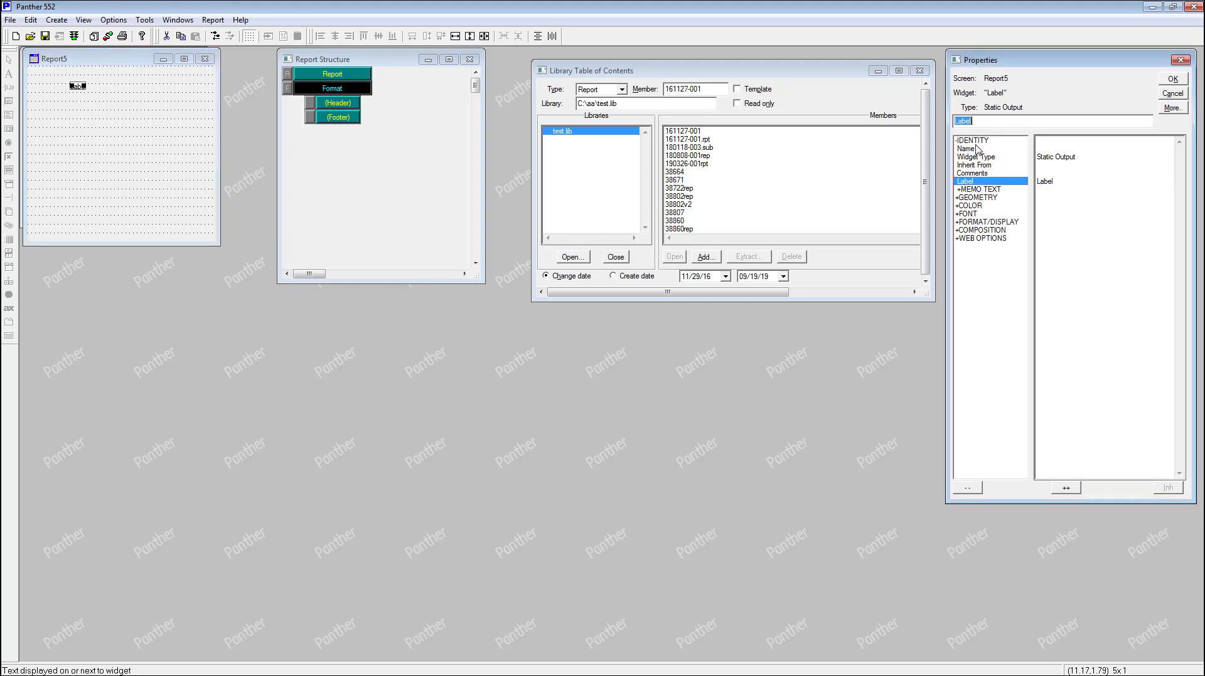
pyautogui.write('Hello')
pyautogui.press('Return')
pyautogui.click(91, 163)
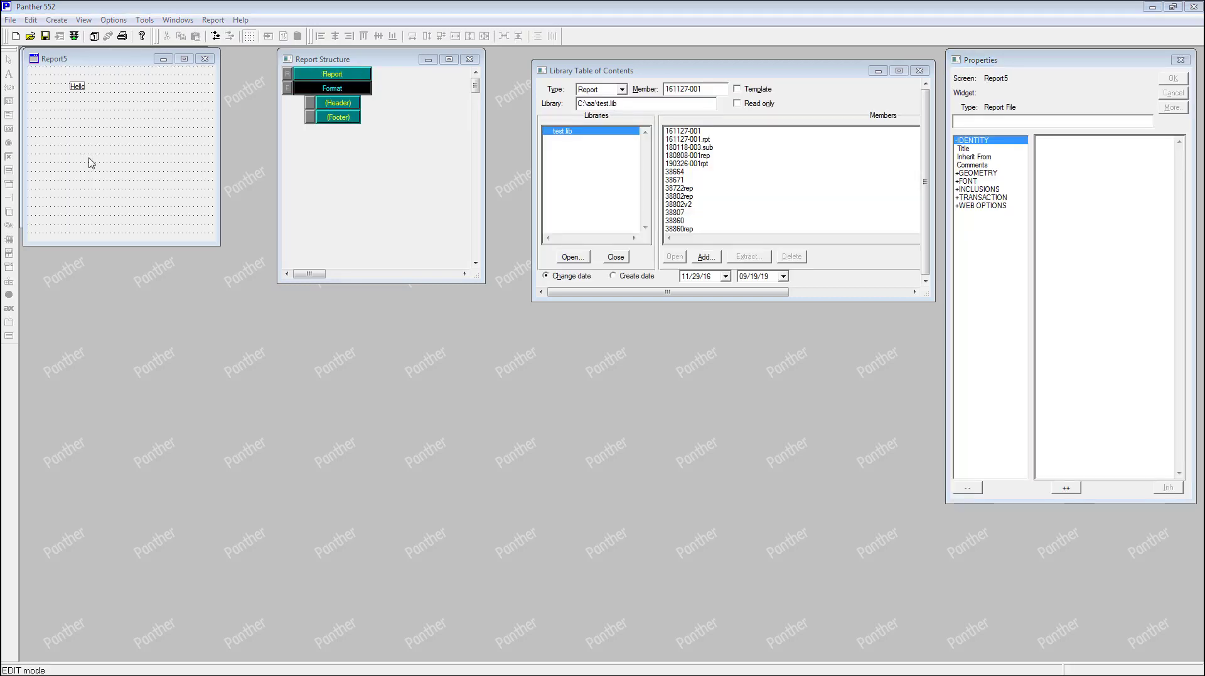
# - Add a layout area boundary below the Hello text and name the area "title"
pyautogui.click(56, 20)
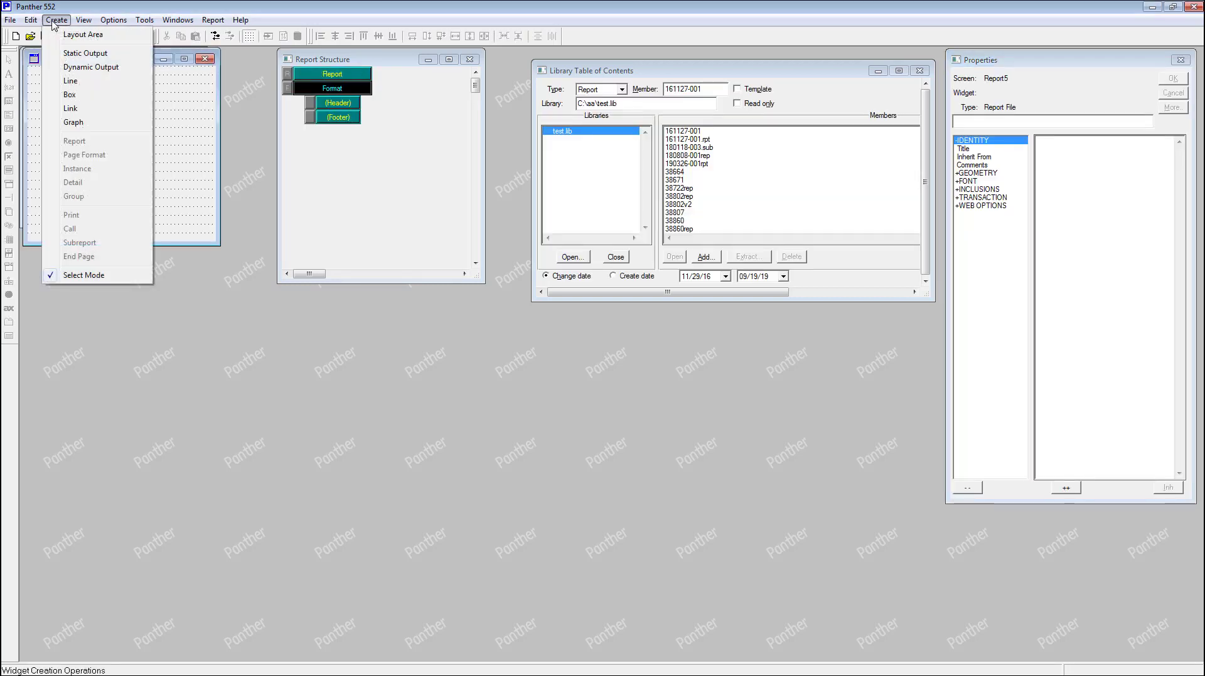
pyautogui.click(69, 36)
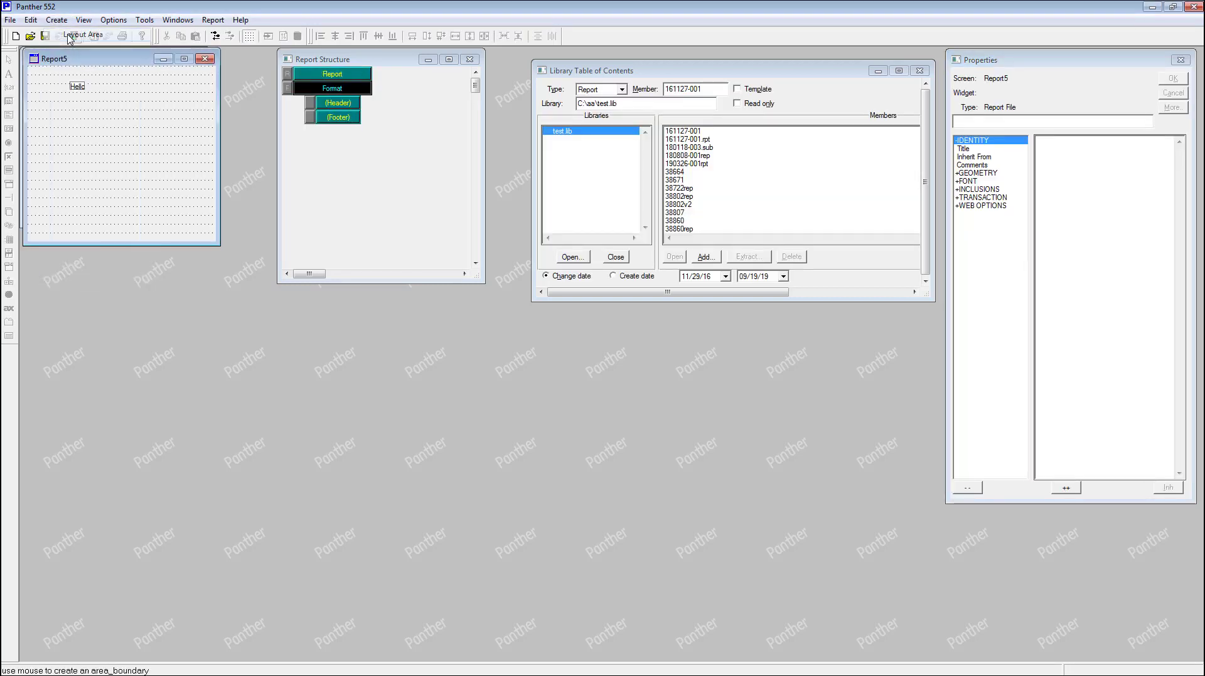
pyautogui.click(33, 112)
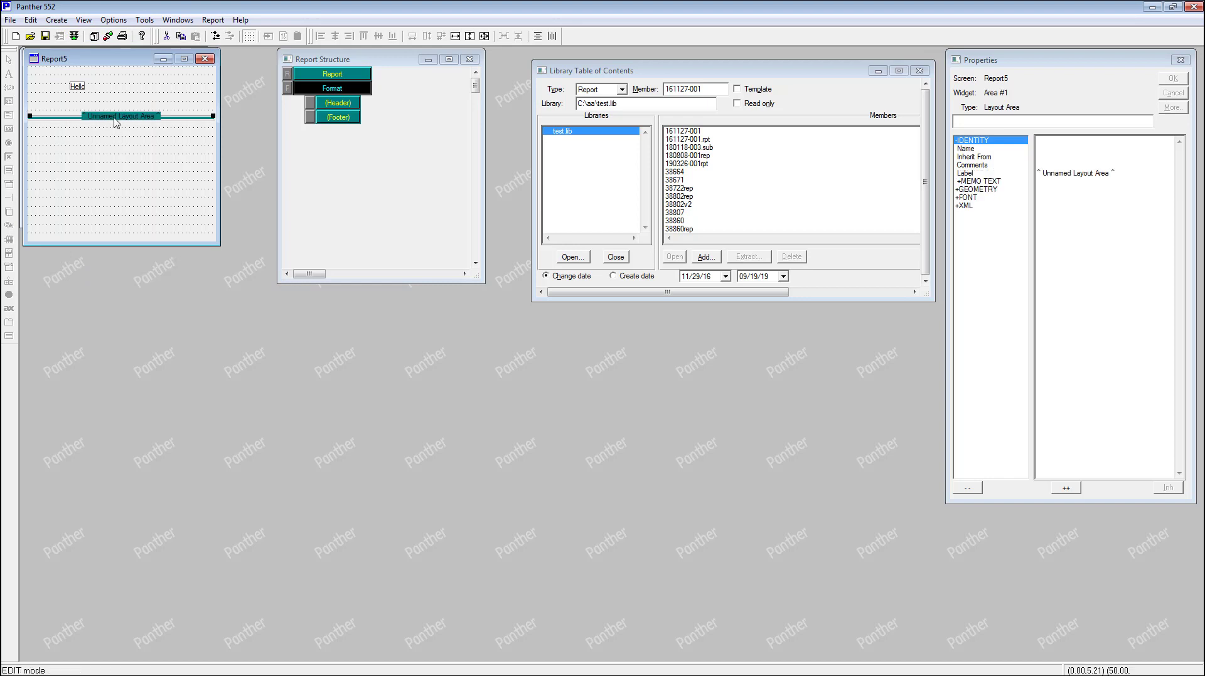
pyautogui.click(965, 149)
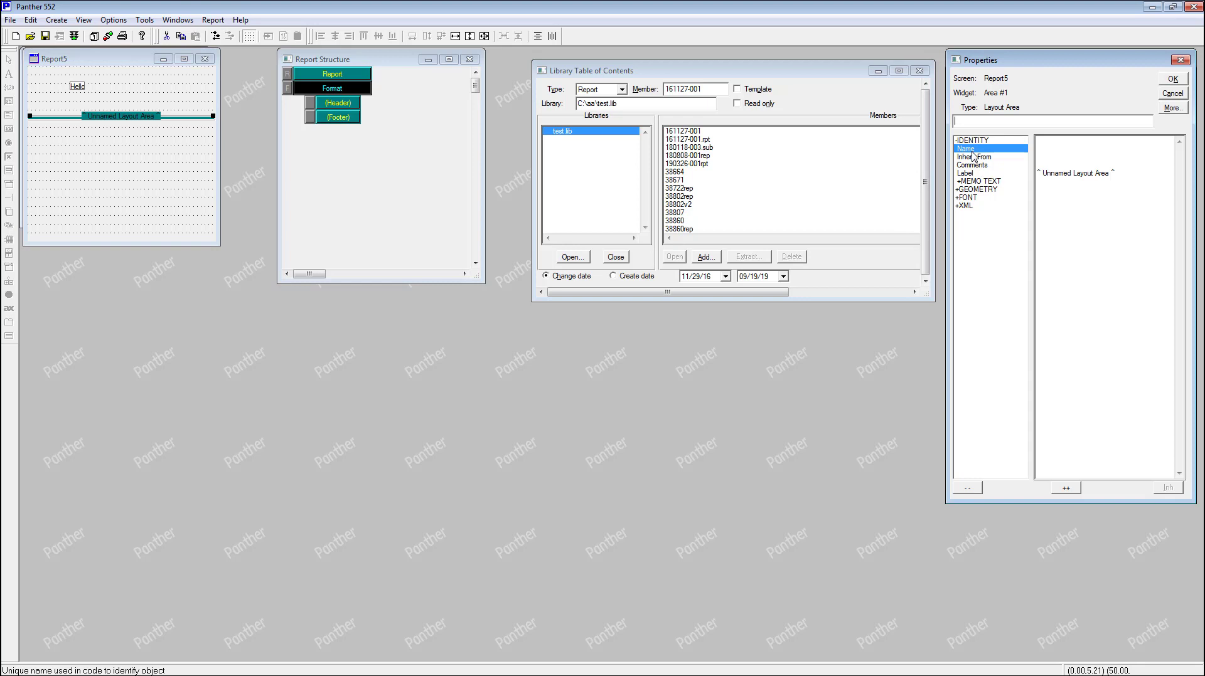
pyautogui.write('title')
pyautogui.press('Return')
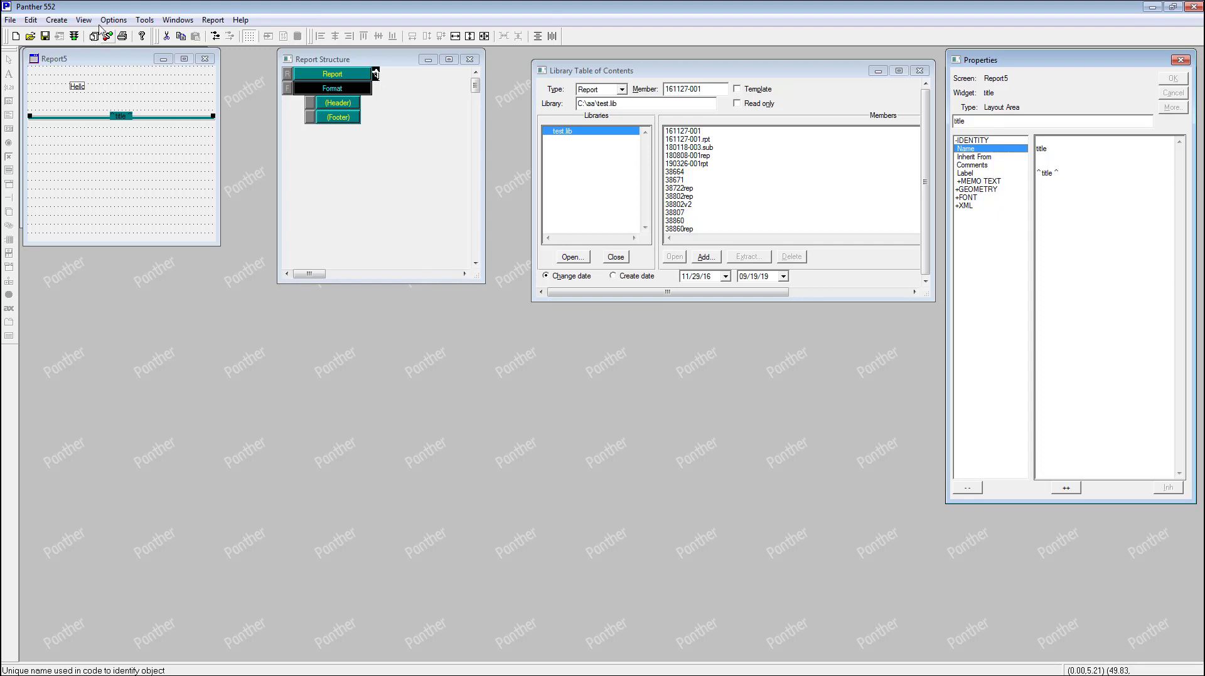
# - Add an Instance node under the page format's header in the report structure
pyautogui.click(56, 20)
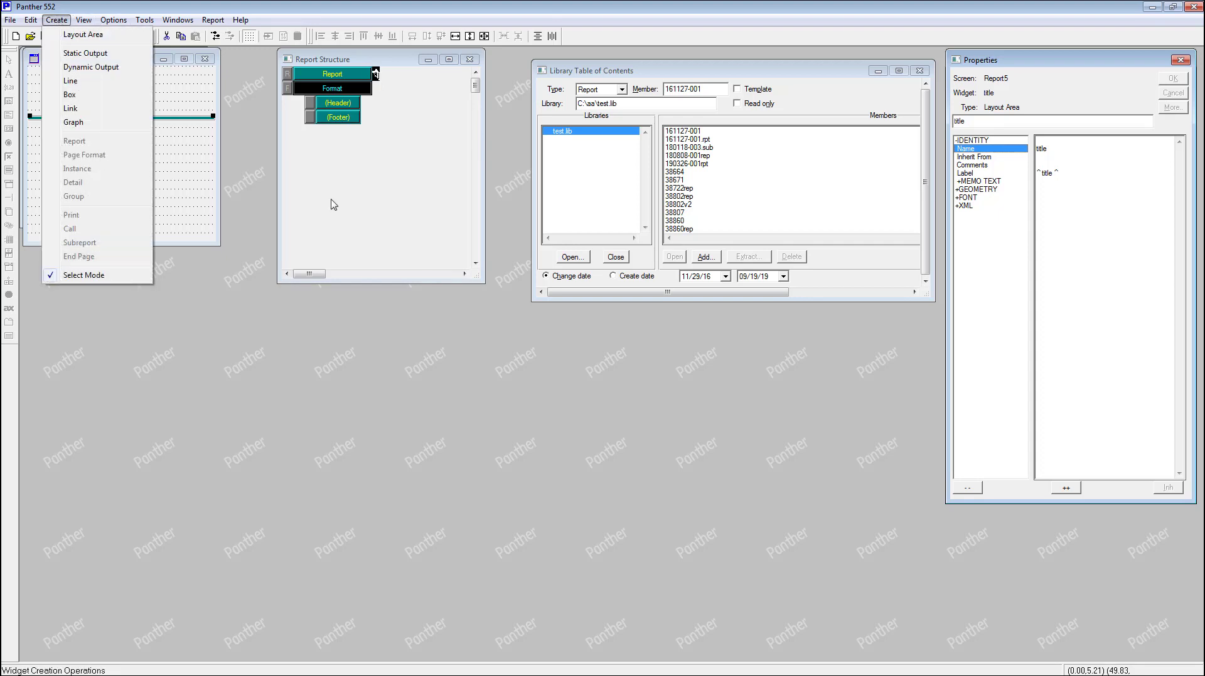
pyautogui.click(379, 119)
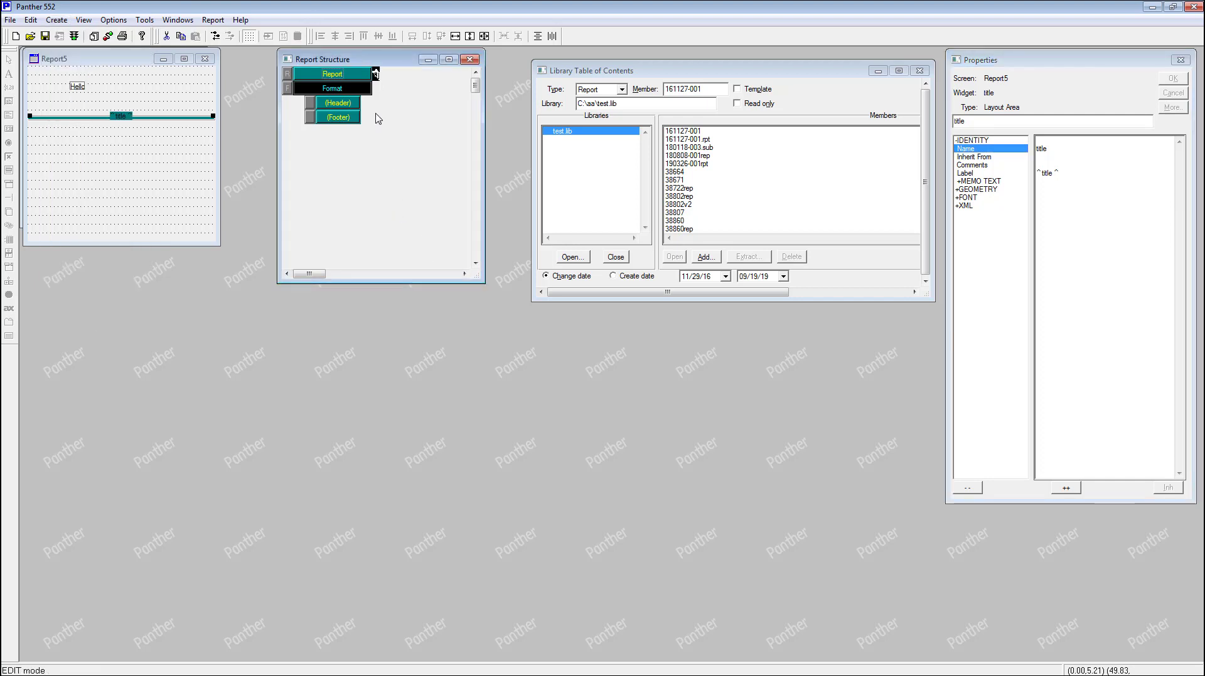
pyautogui.click(55, 20)
pyautogui.click(76, 169)
pyautogui.click(336, 92)
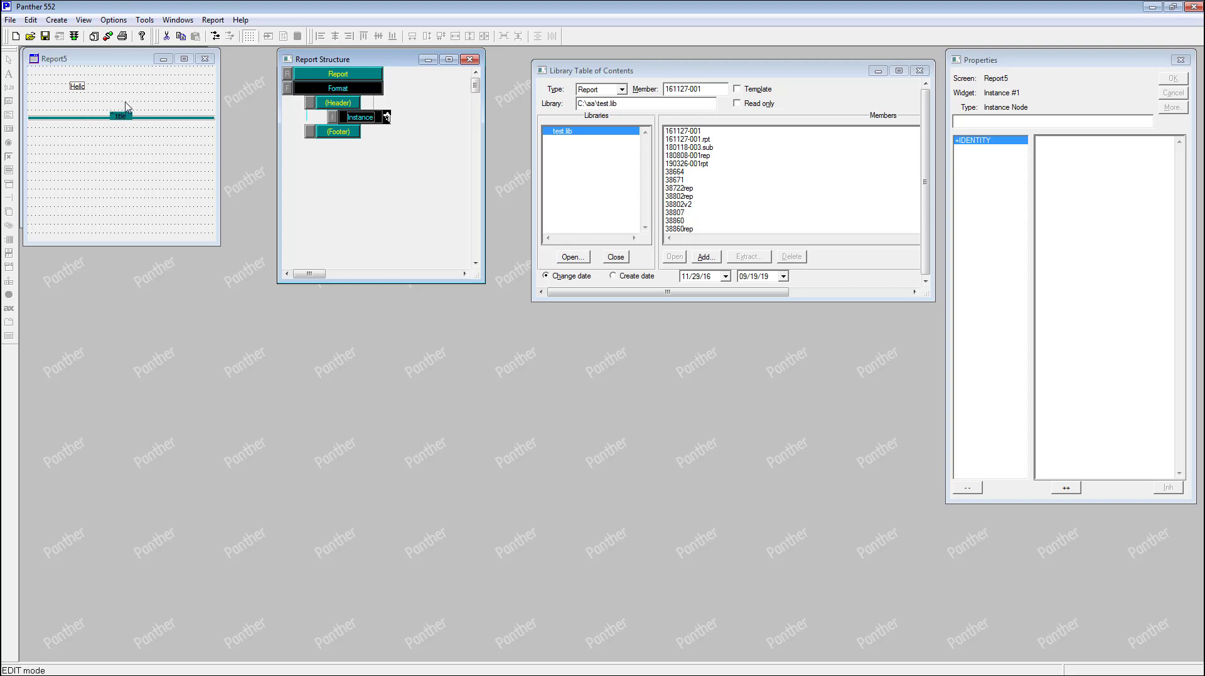
# - Add a Print node under the Instance node in the report structure
pyautogui.click(56, 19)
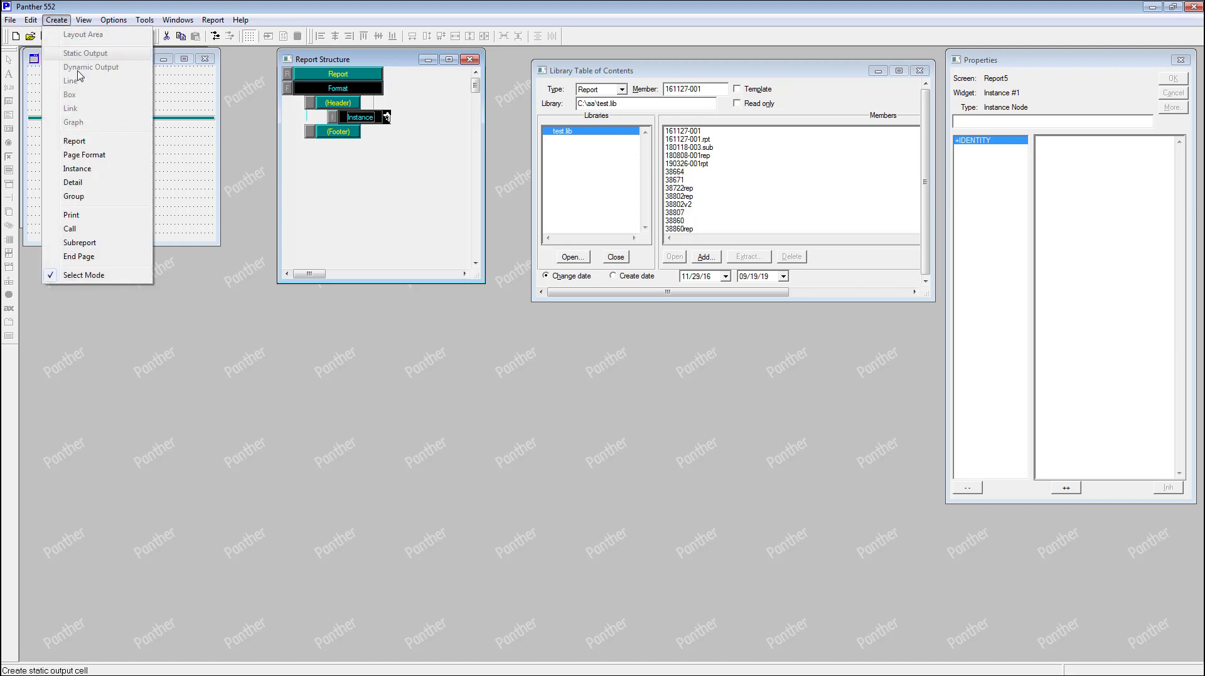
pyautogui.click(72, 216)
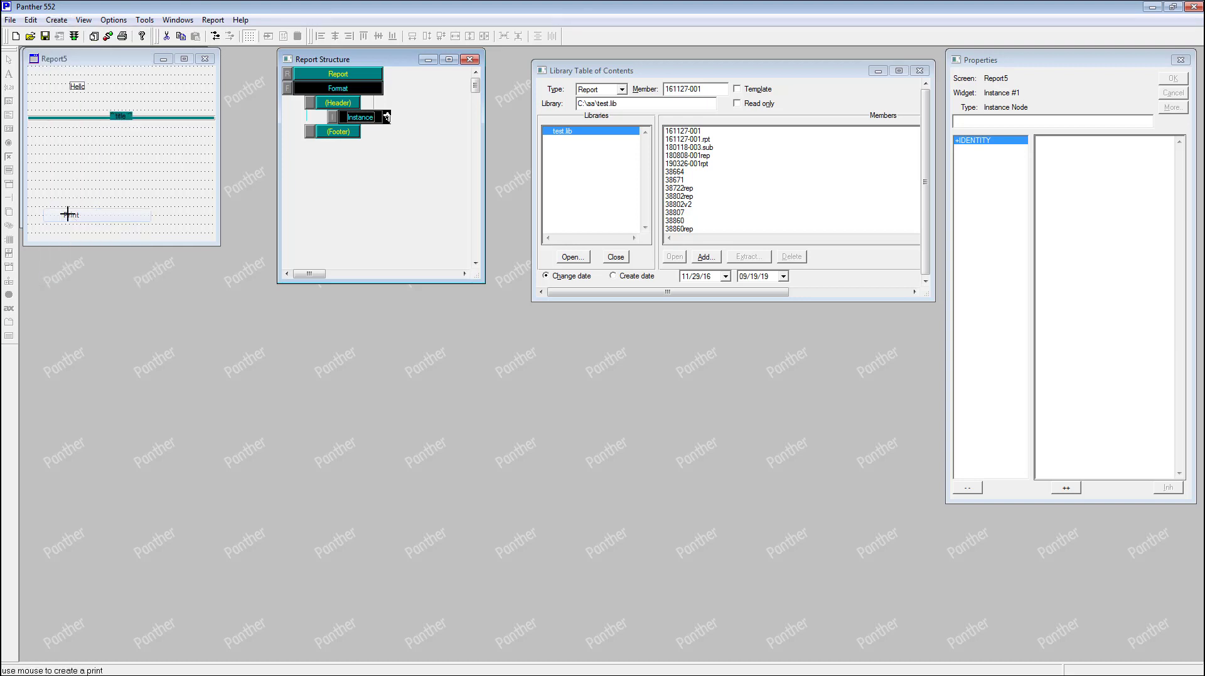
pyautogui.click(364, 119)
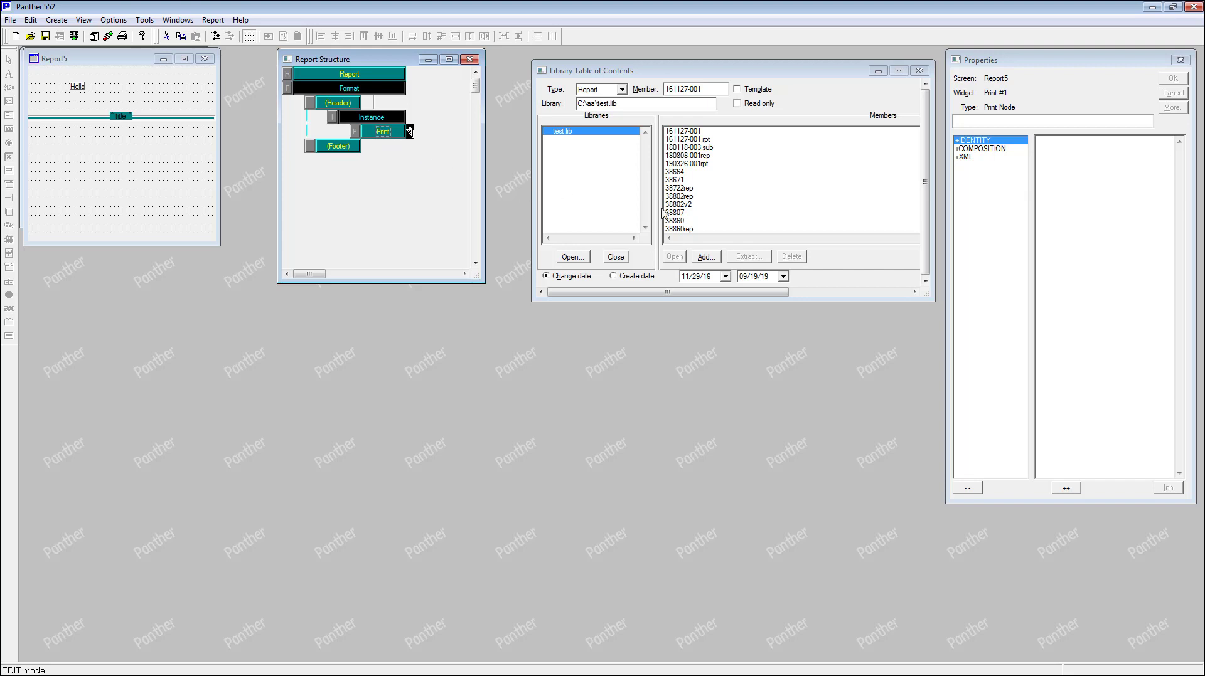
# - Set the Print node's Area property to title, then preview the report and return to the editor
pyautogui.click(972, 141)
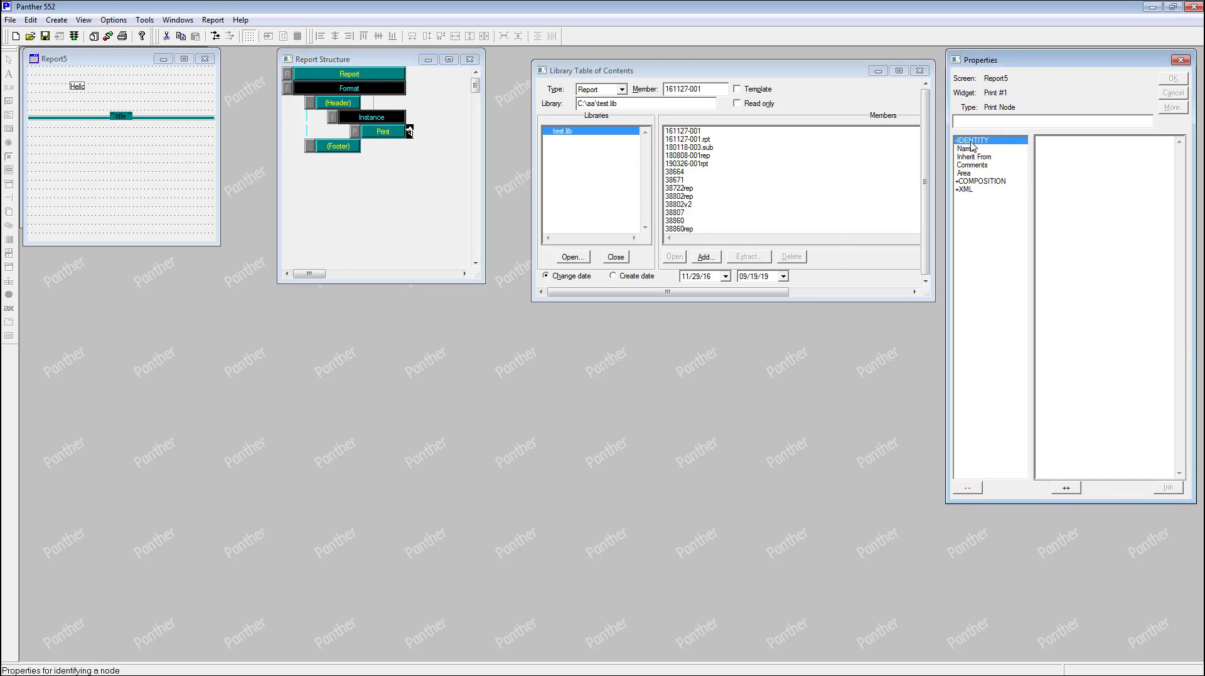
pyautogui.click(966, 174)
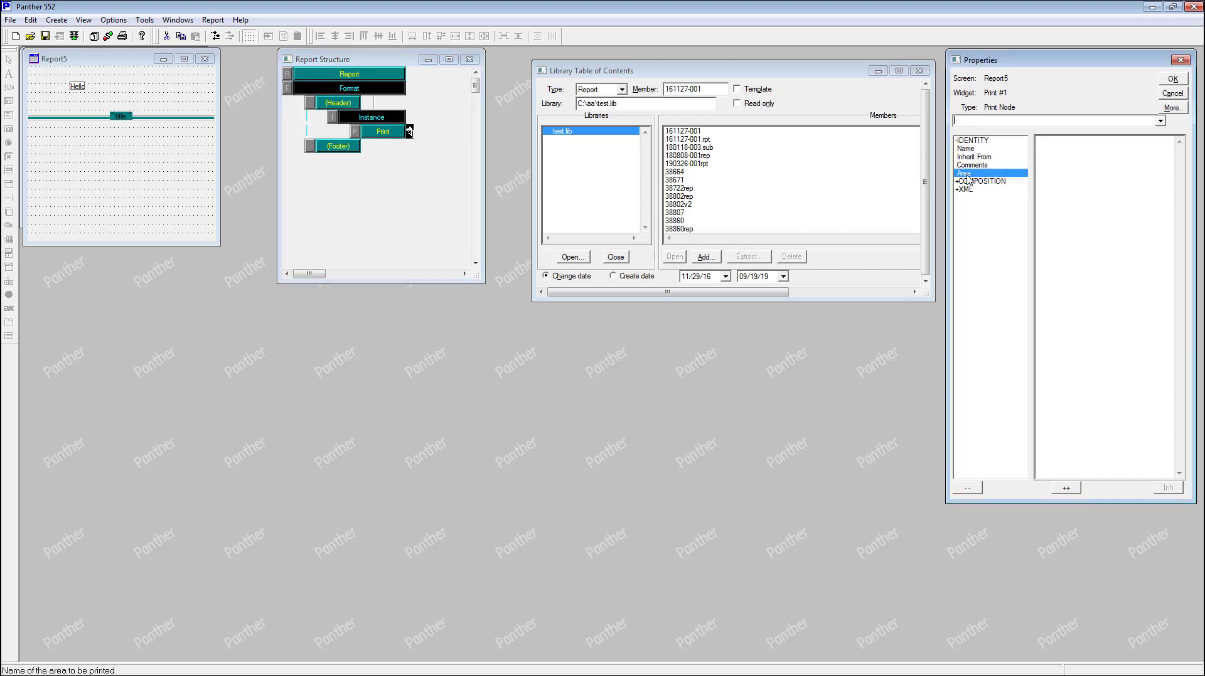
pyautogui.click(1161, 121)
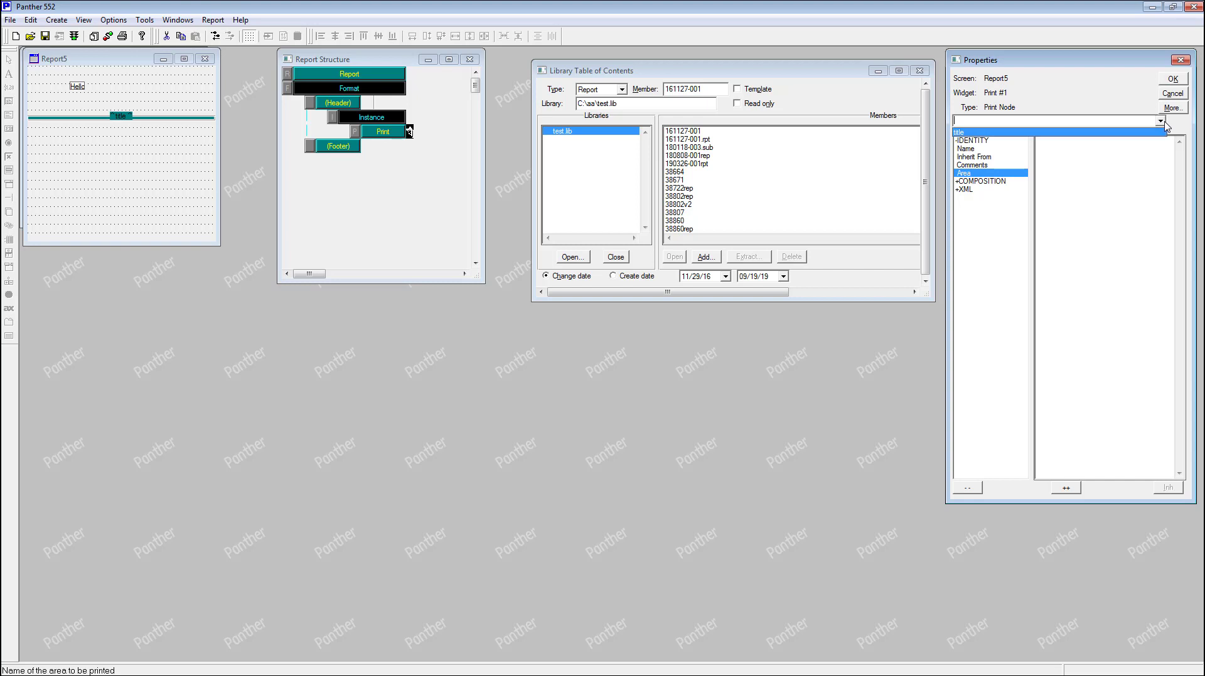
pyautogui.click(1097, 135)
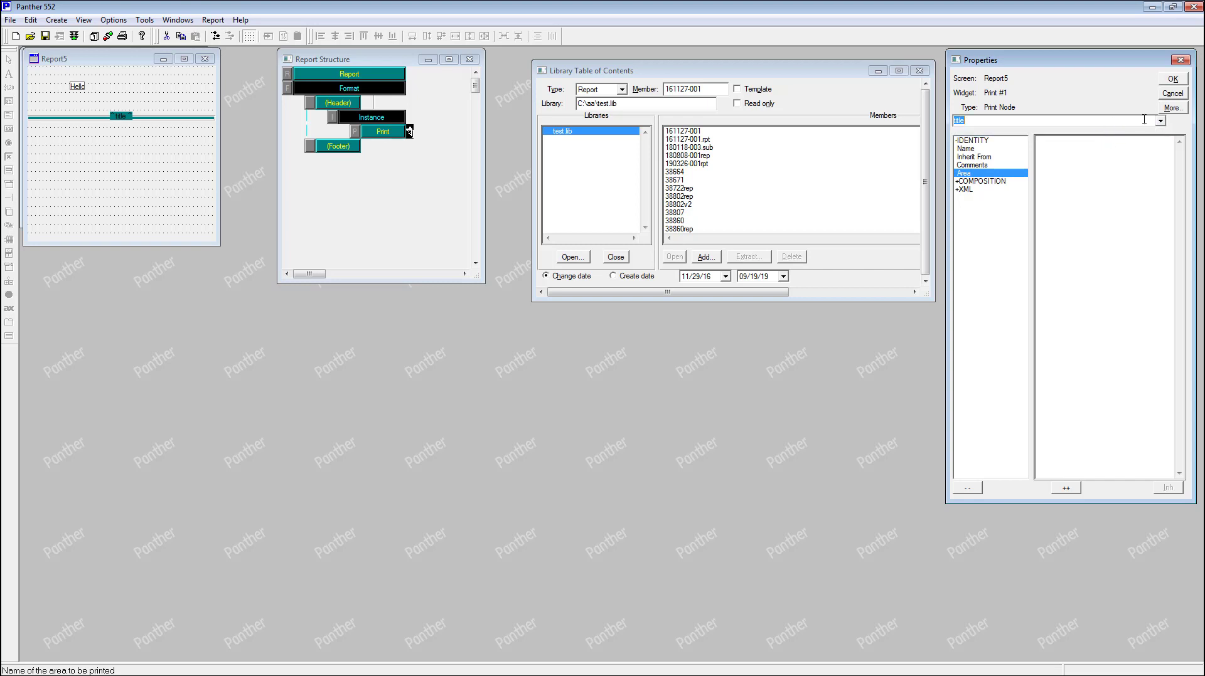
pyautogui.click(1173, 81)
pyautogui.press('F2')
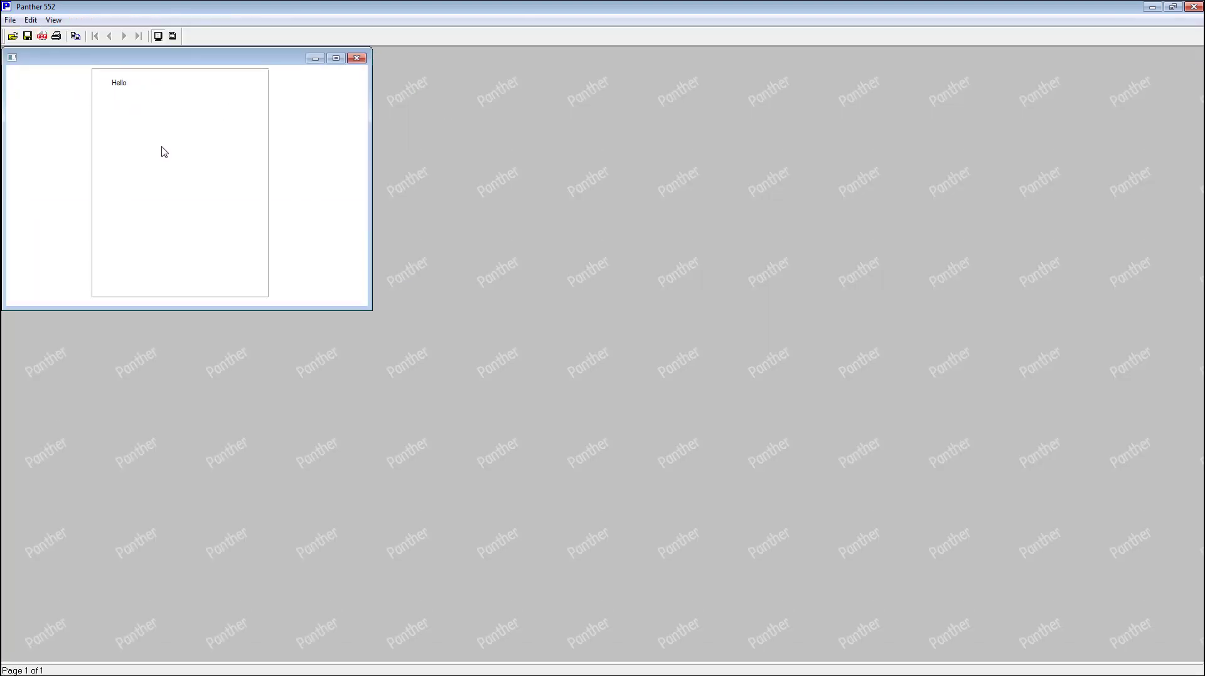
pyautogui.press('Escape')
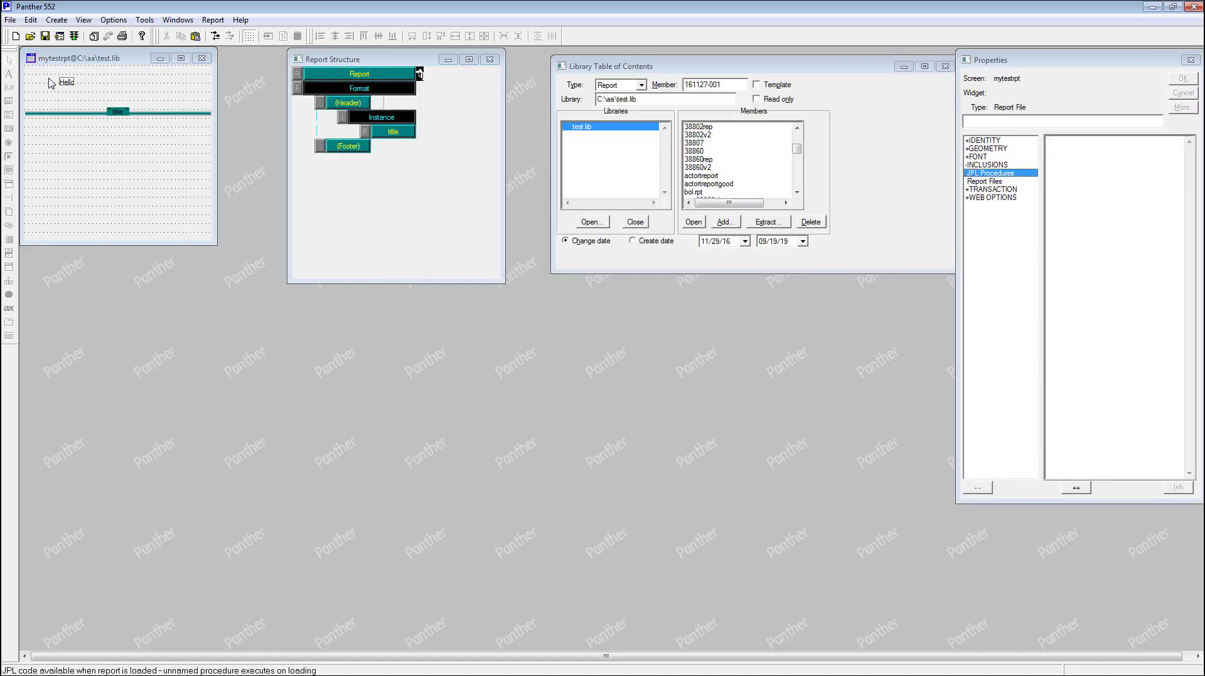
# - Try to add JPL code to the report that closes all connections and declares connection c1 to the videobiz database
pyautogui.click(133, 158)
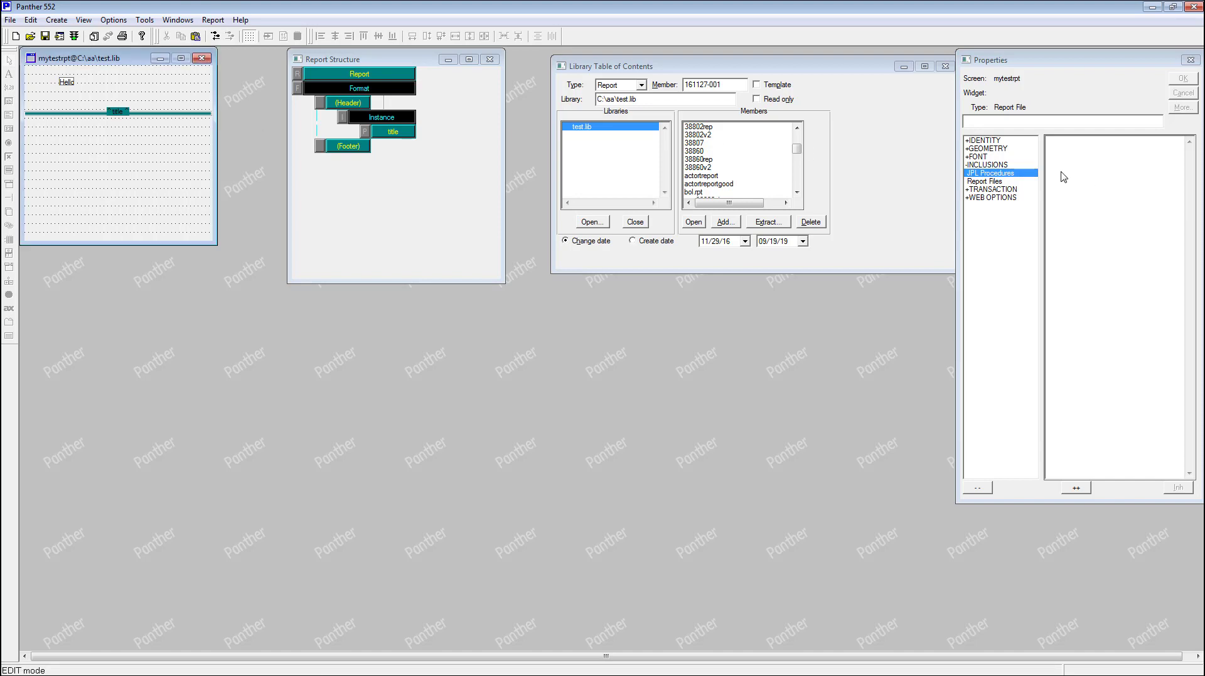
pyautogui.doubleClick(982, 177)
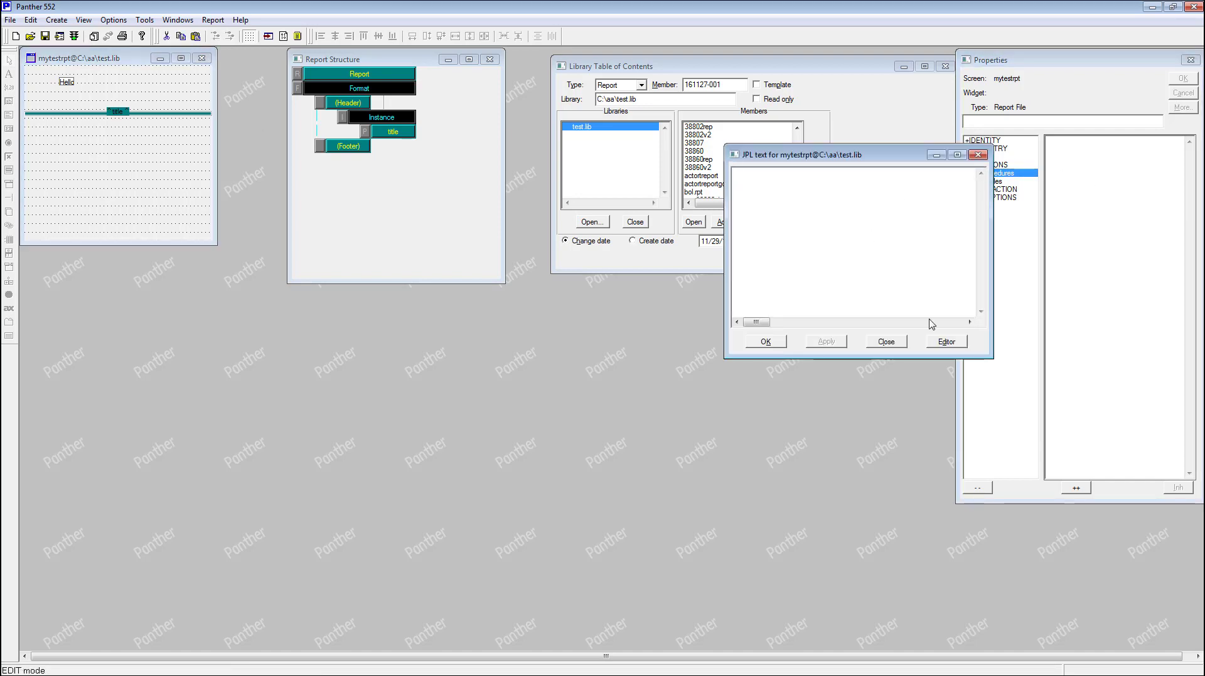
pyautogui.click(952, 342)
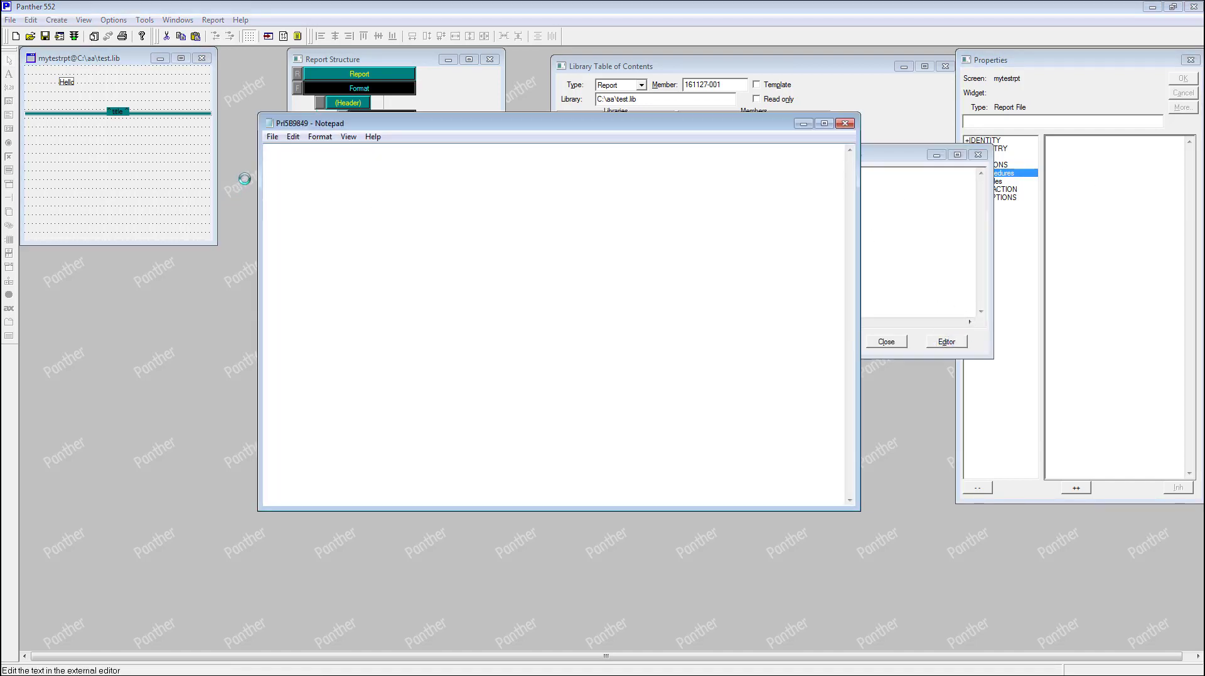
pyautogui.write('dbms declare c1 connection for database "C::/\\Prolifics\\Panther551.07\\samples\\database\\videobiz"')
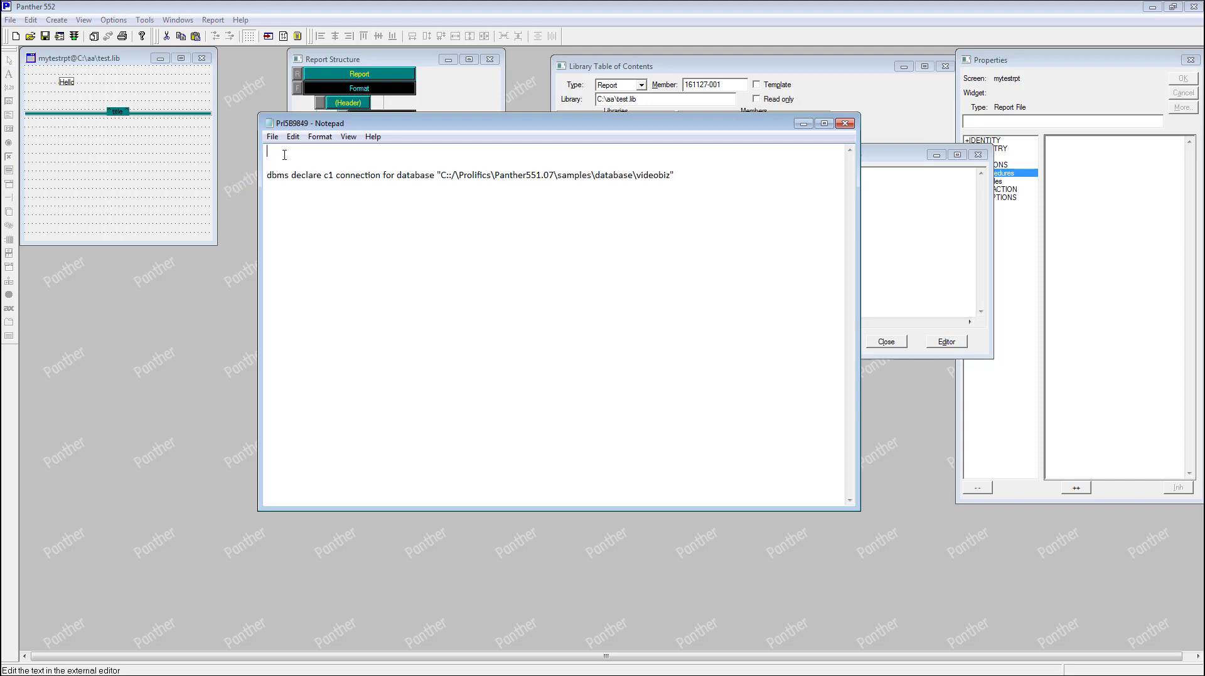
pyautogui.press('Delete')
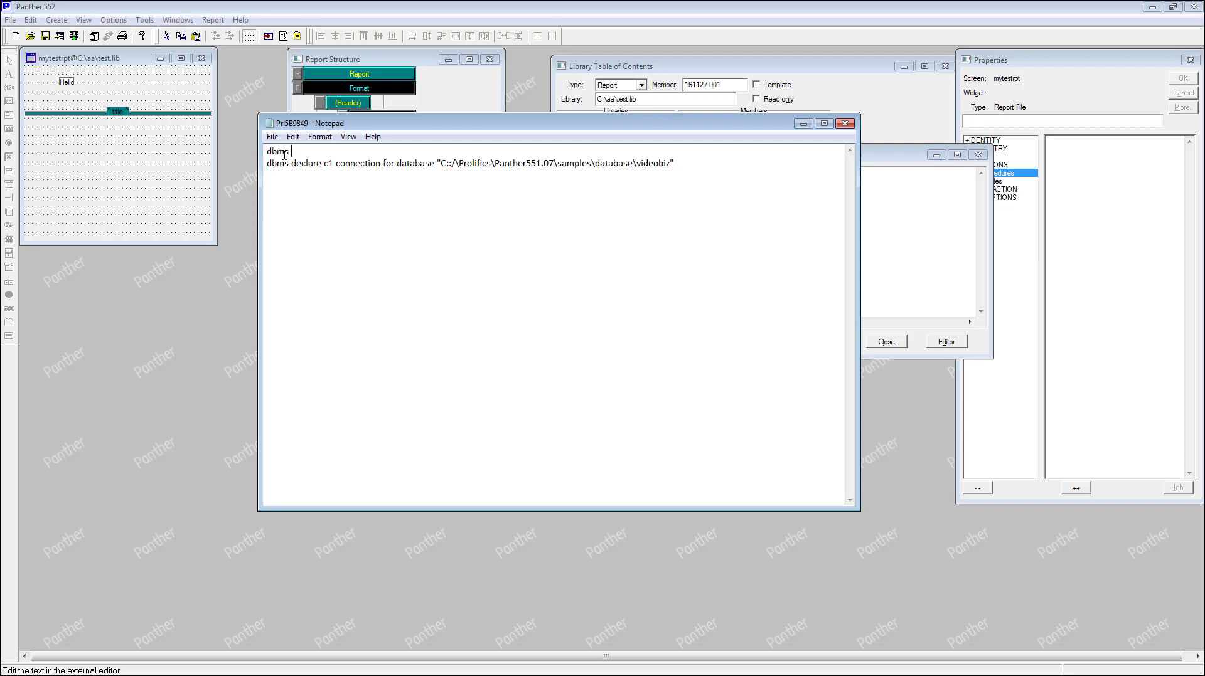
pyautogui.write('close_all_connections')
pyautogui.moveTo(672, 163); pyautogui.dragTo(636, 163)
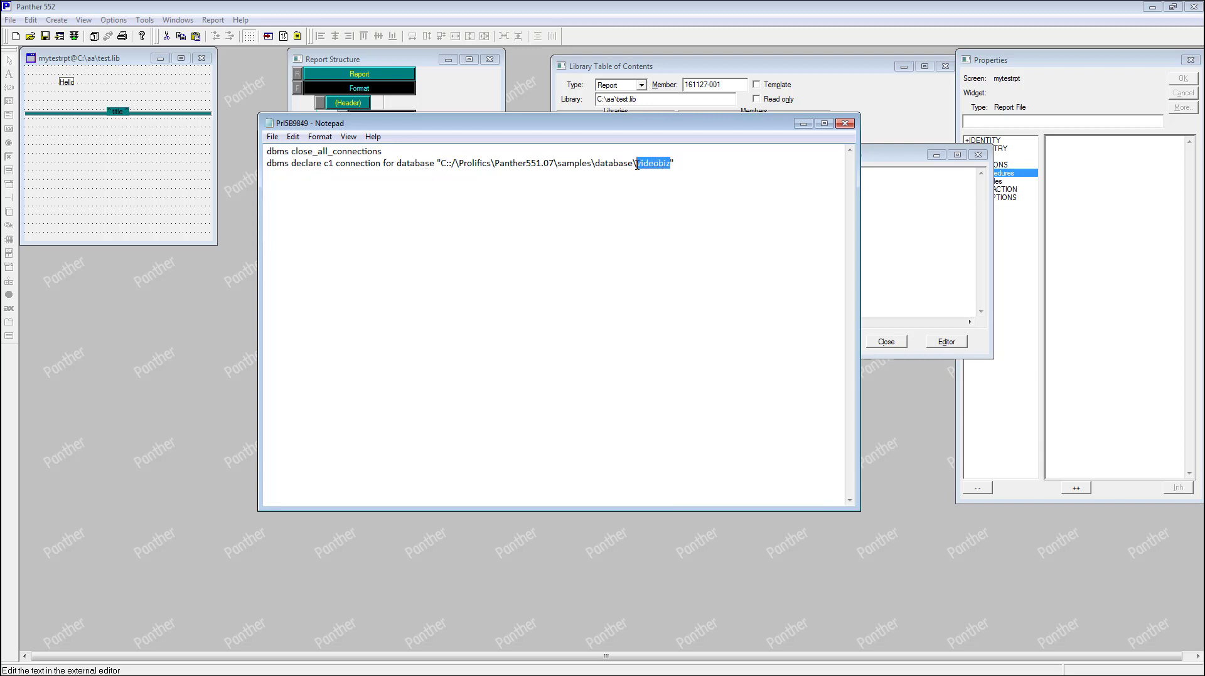
pyautogui.click(679, 182)
pyautogui.click(844, 124)
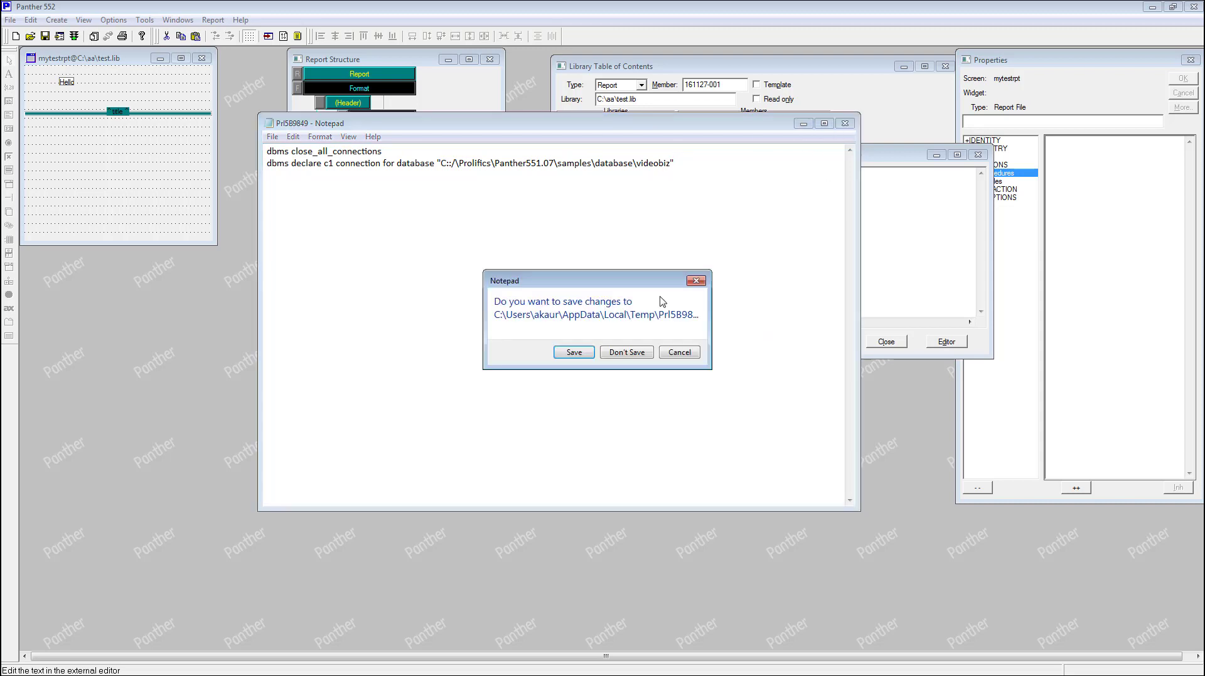
pyautogui.click(574, 352)
pyautogui.click(769, 342)
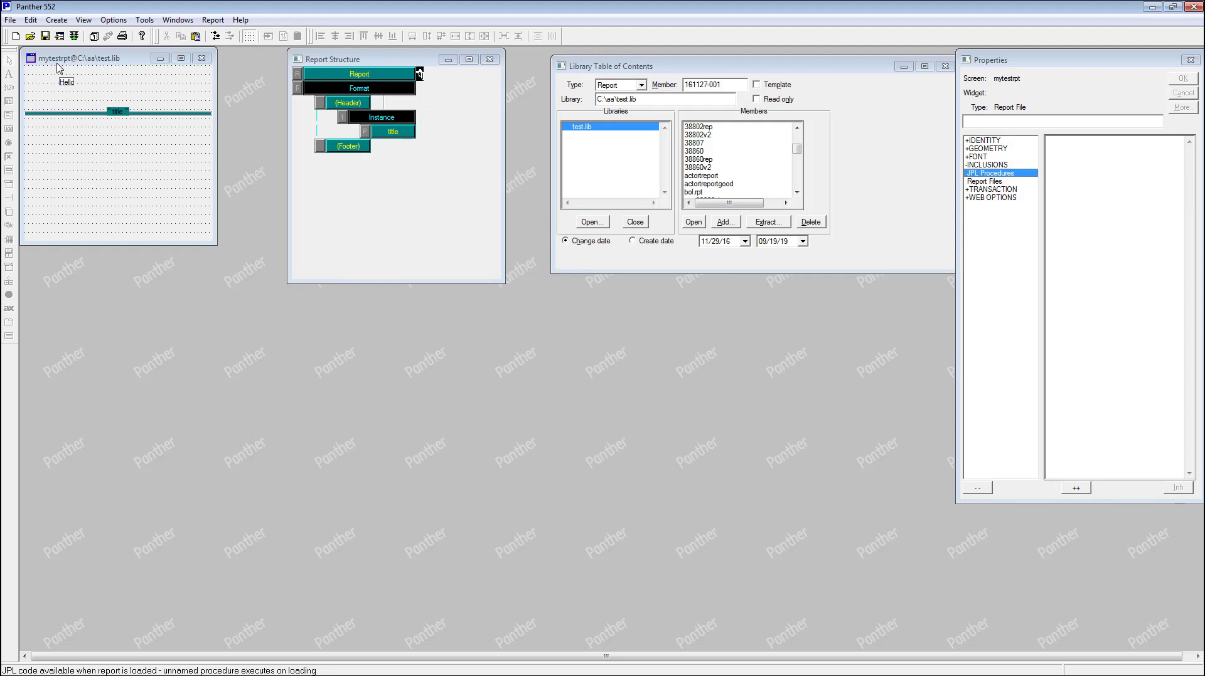
# - Enter dbms declare c1 connection for database "C::/\Prolifics\Panther551.07\samples\database\videobiz" in the external editor for the report's JPL procedures
pyautogui.click(133, 159)
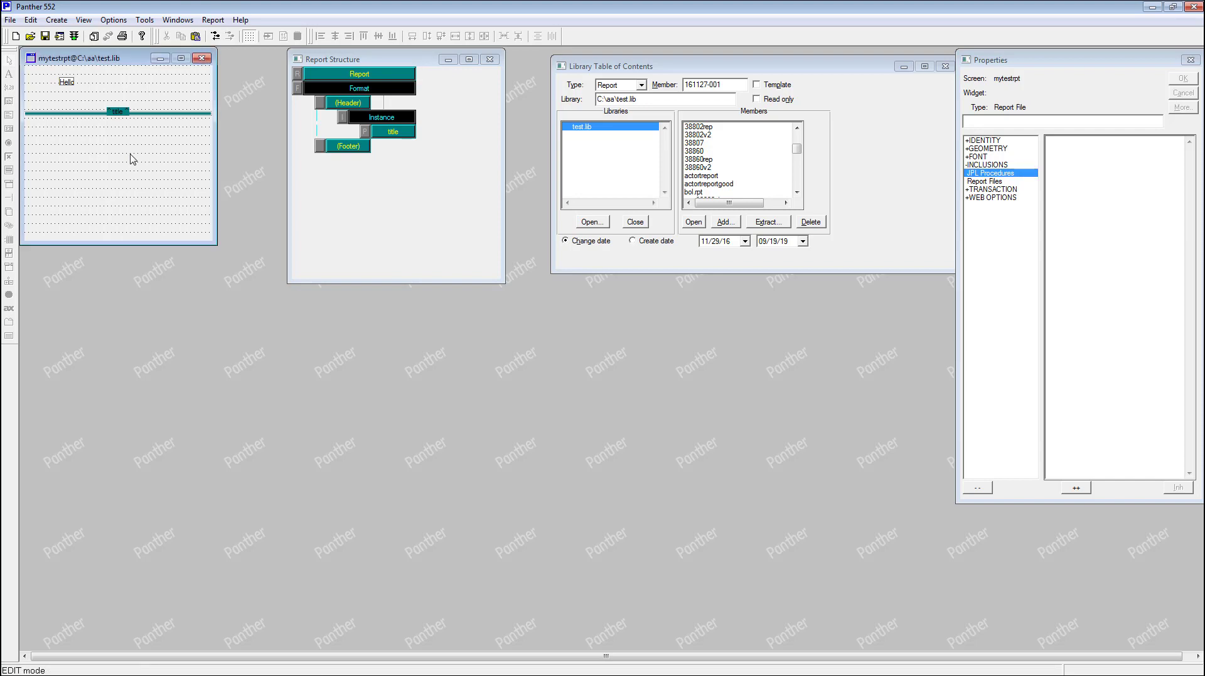
pyautogui.doubleClick(983, 175)
pyautogui.click(948, 342)
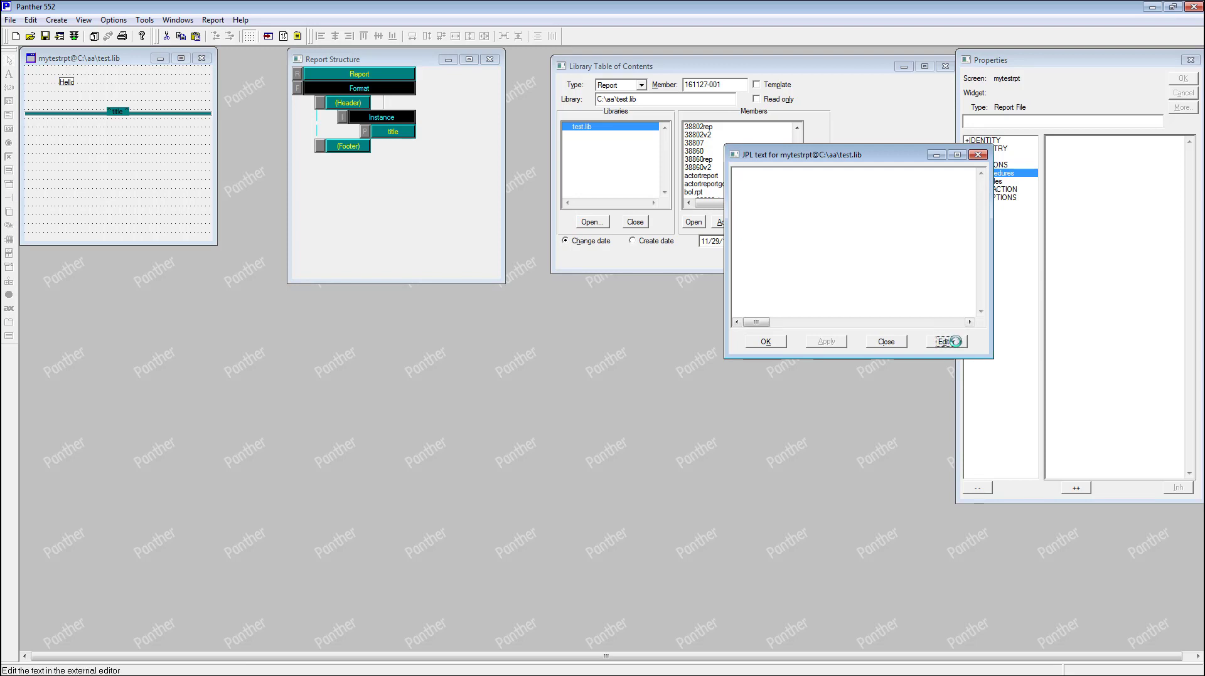
pyautogui.write('dbms declare c1 connection for database "C::/\\Prolifics\\Panther551.07\\samples\\database\\videobiz"')
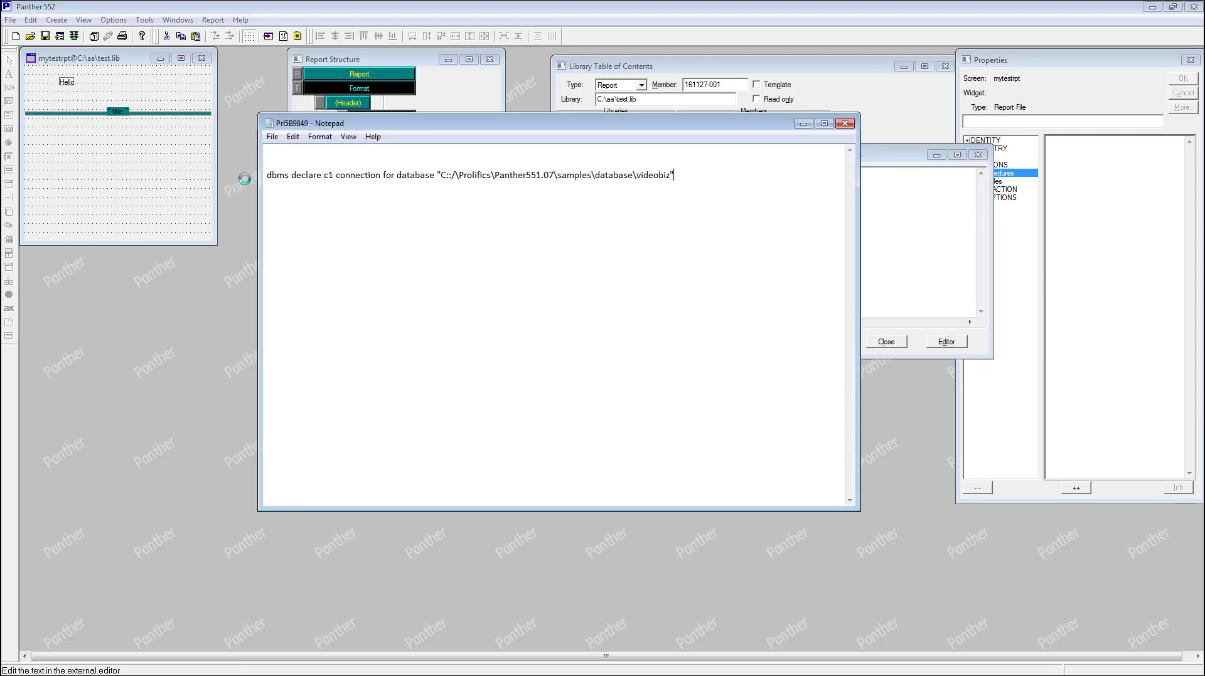
# - Insert dbms close_all_connections directly above the declare line, save the file, and accept the report's JPL text
pyautogui.click(284, 155)
pyautogui.press('Delete')
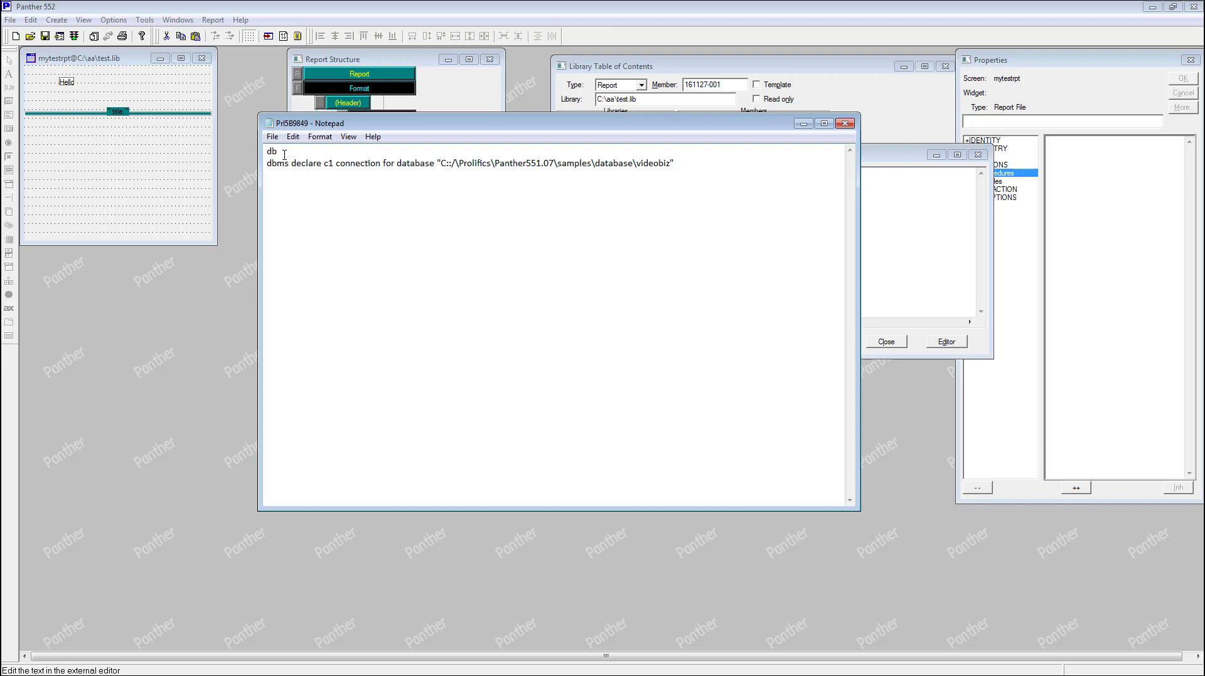
pyautogui.write('dbms close_all_connections')
pyautogui.moveTo(672, 162); pyautogui.dragTo(639, 165)
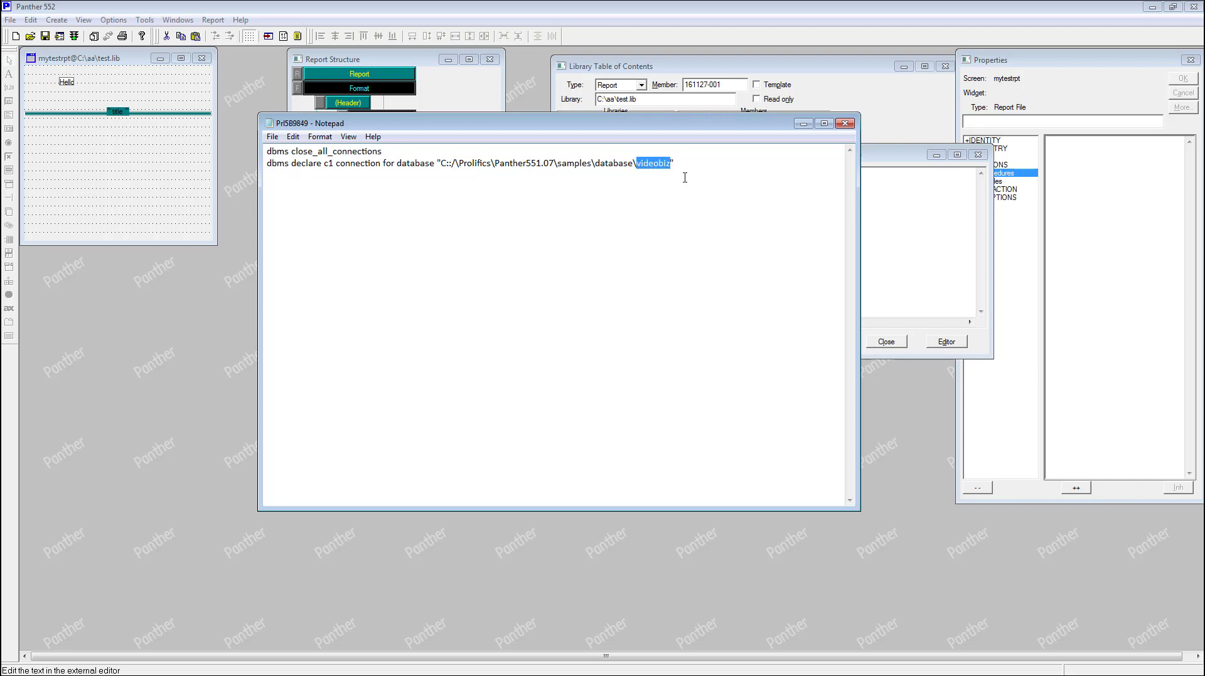
pyautogui.click(667, 161)
pyautogui.click(845, 123)
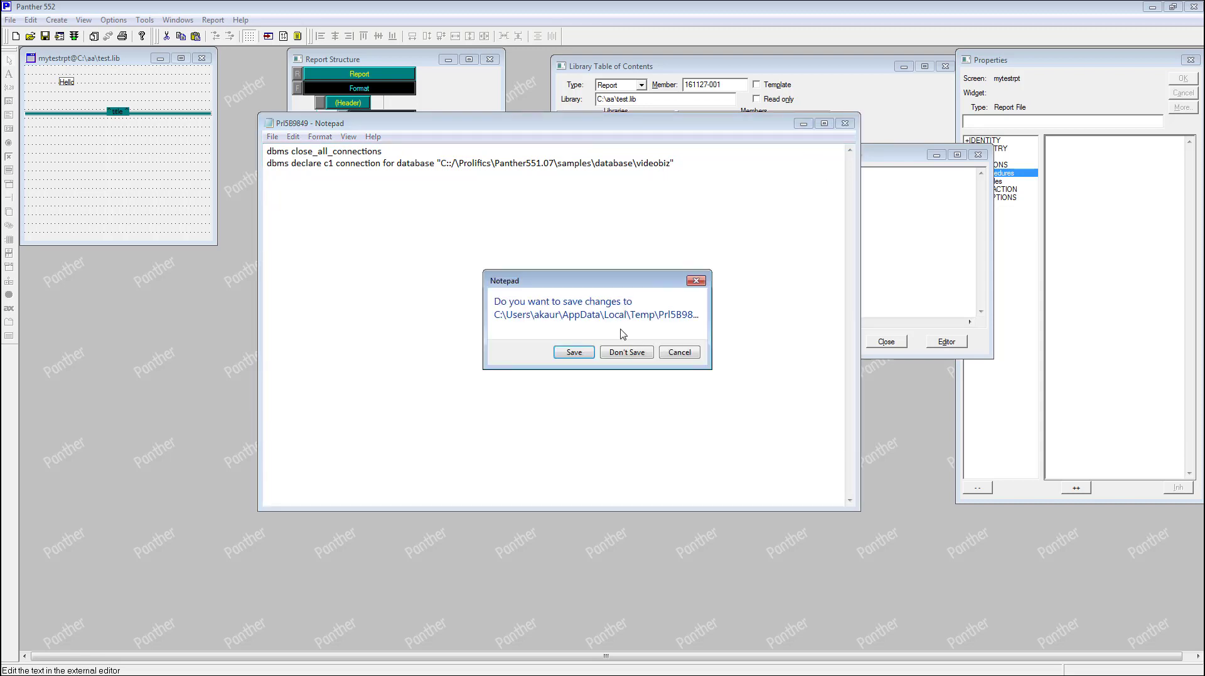
pyautogui.click(574, 352)
pyautogui.click(764, 342)
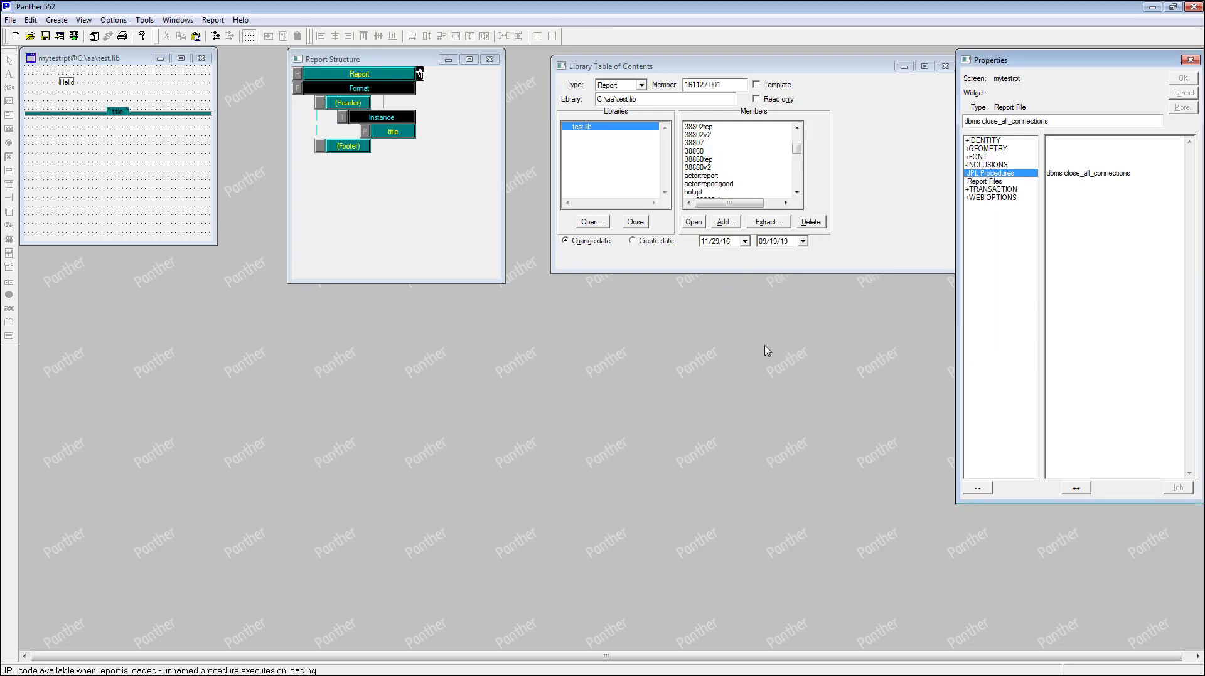
# - Add a Detail node under the header, after the Instance node, in the report structure
pyautogui.click(141, 181)
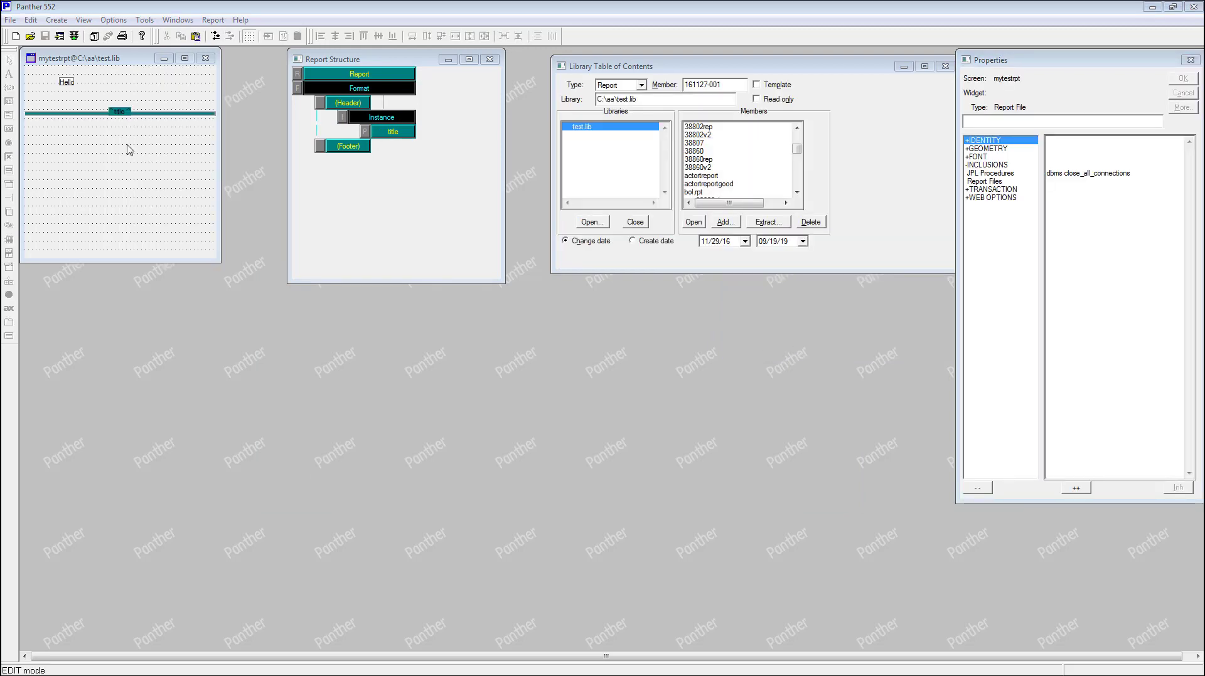
pyautogui.click(360, 166)
pyautogui.click(57, 20)
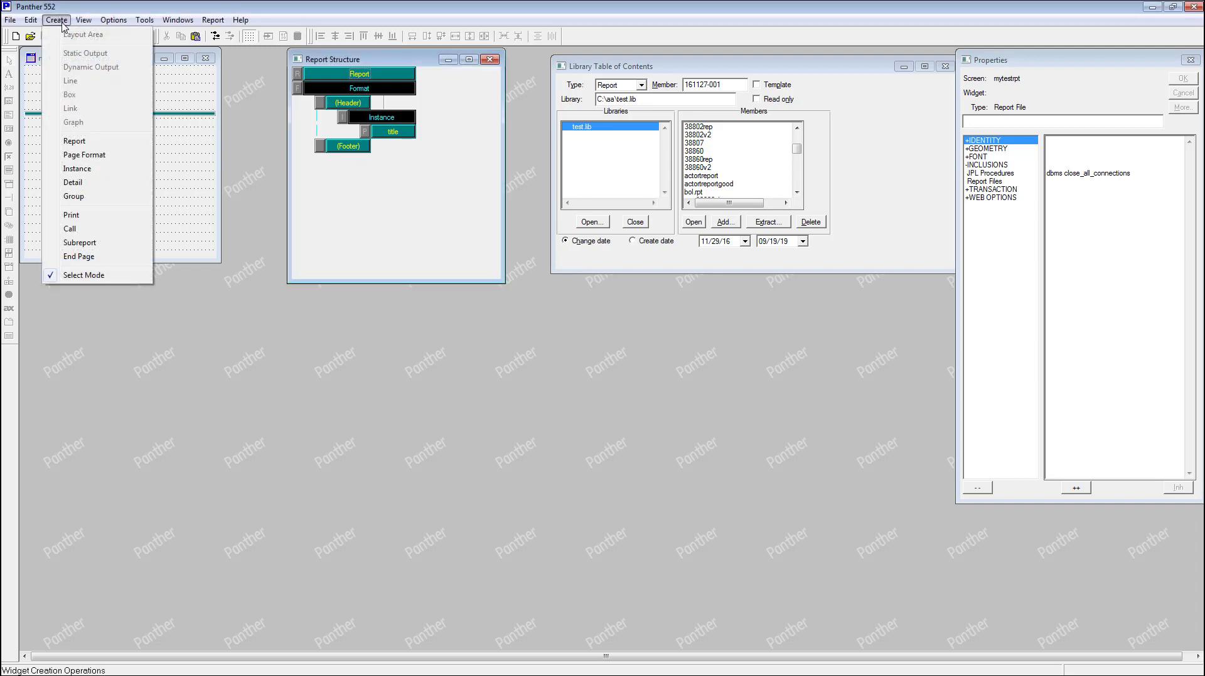
pyautogui.click(72, 182)
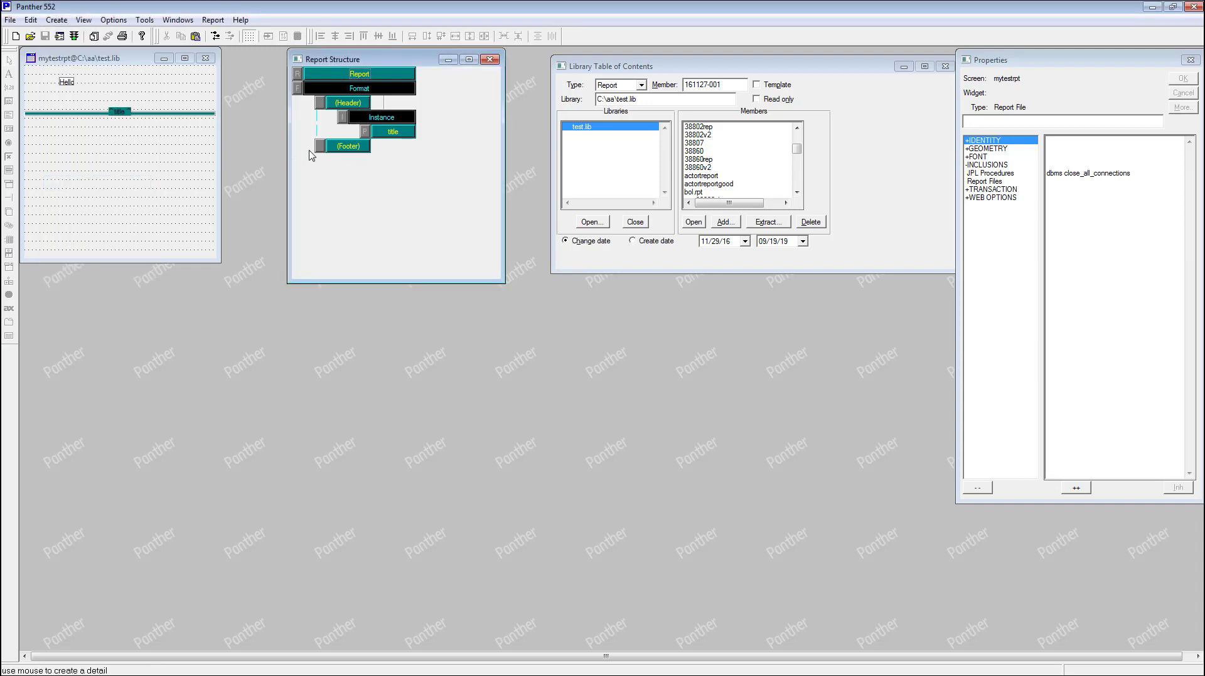
pyautogui.click(380, 122)
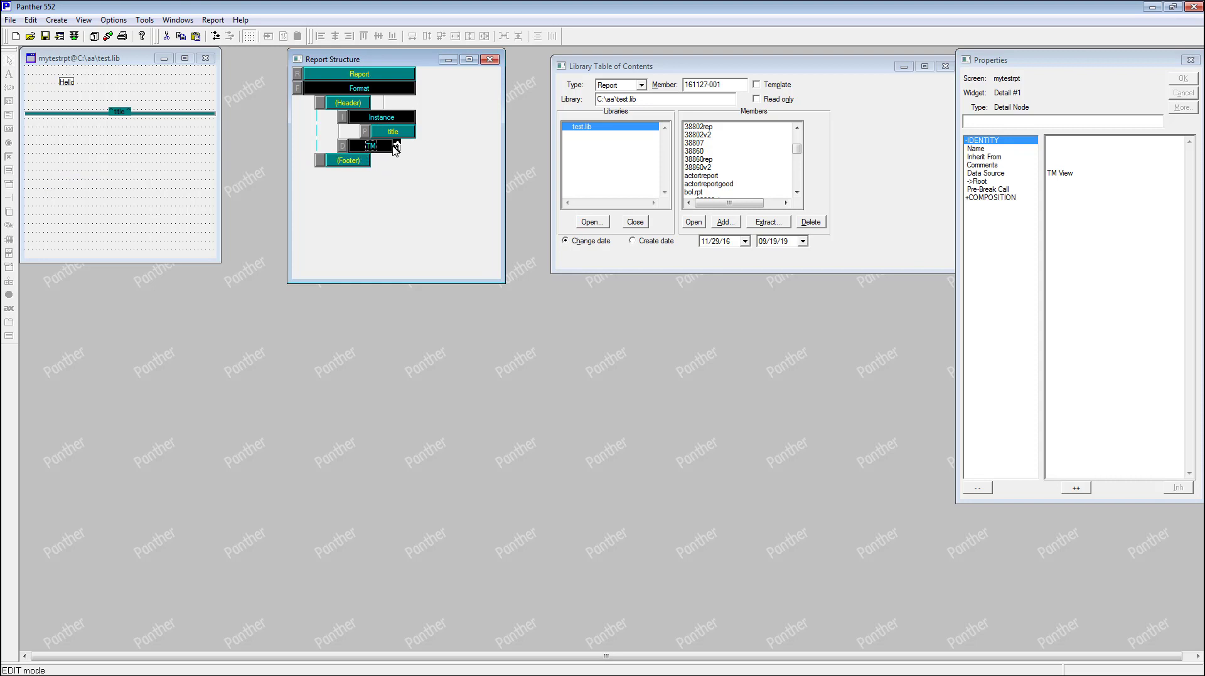
# - Set the Detail node's data source to SQL Query with the statement "select cust_id, last_name from customers"
pyautogui.click(985, 174)
pyautogui.click(1031, 123)
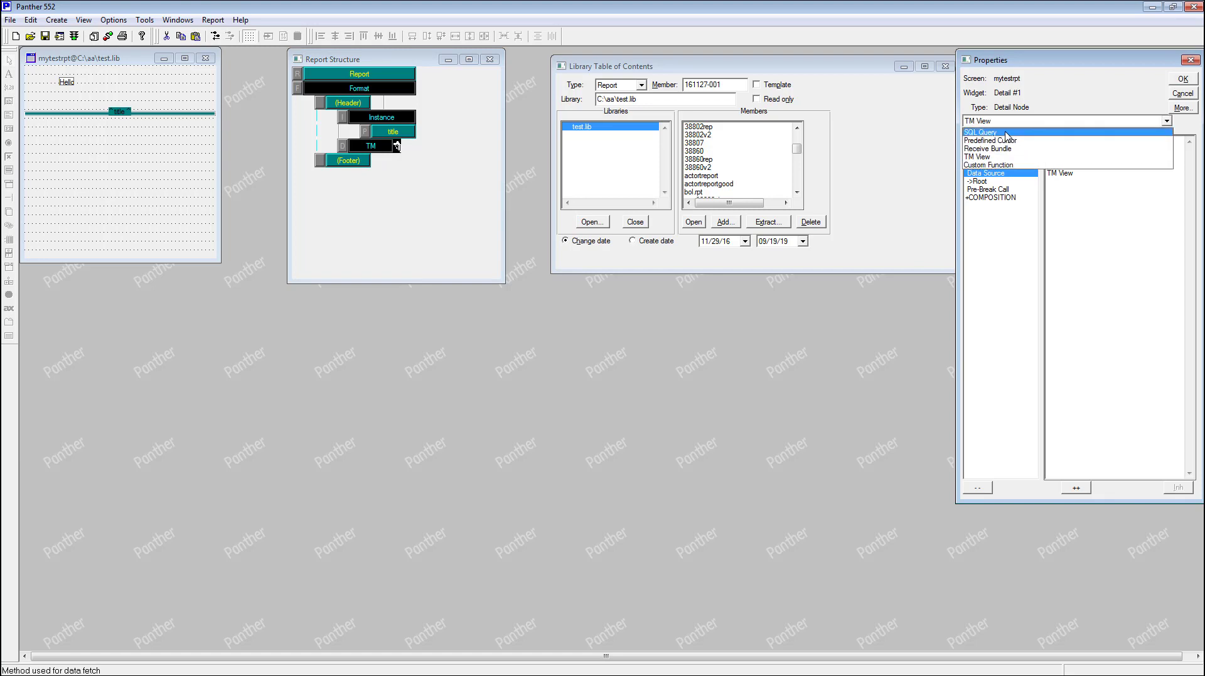
pyautogui.click(1005, 133)
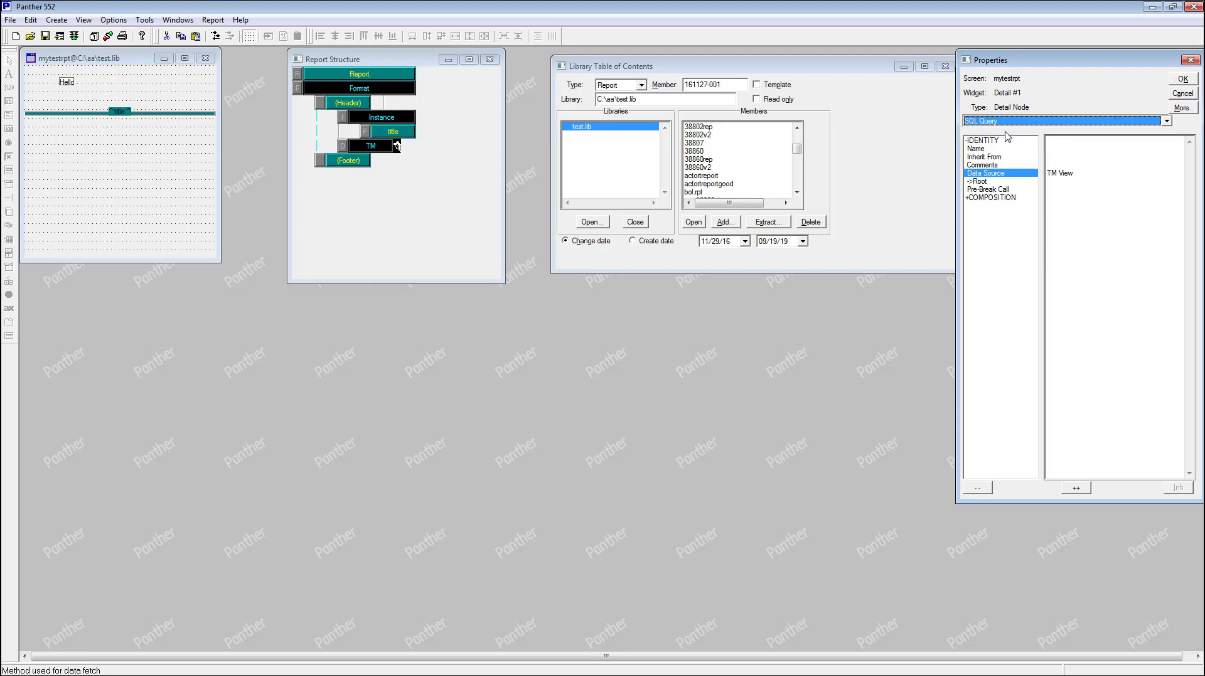
pyautogui.click(1175, 84)
pyautogui.doubleClick(1007, 181)
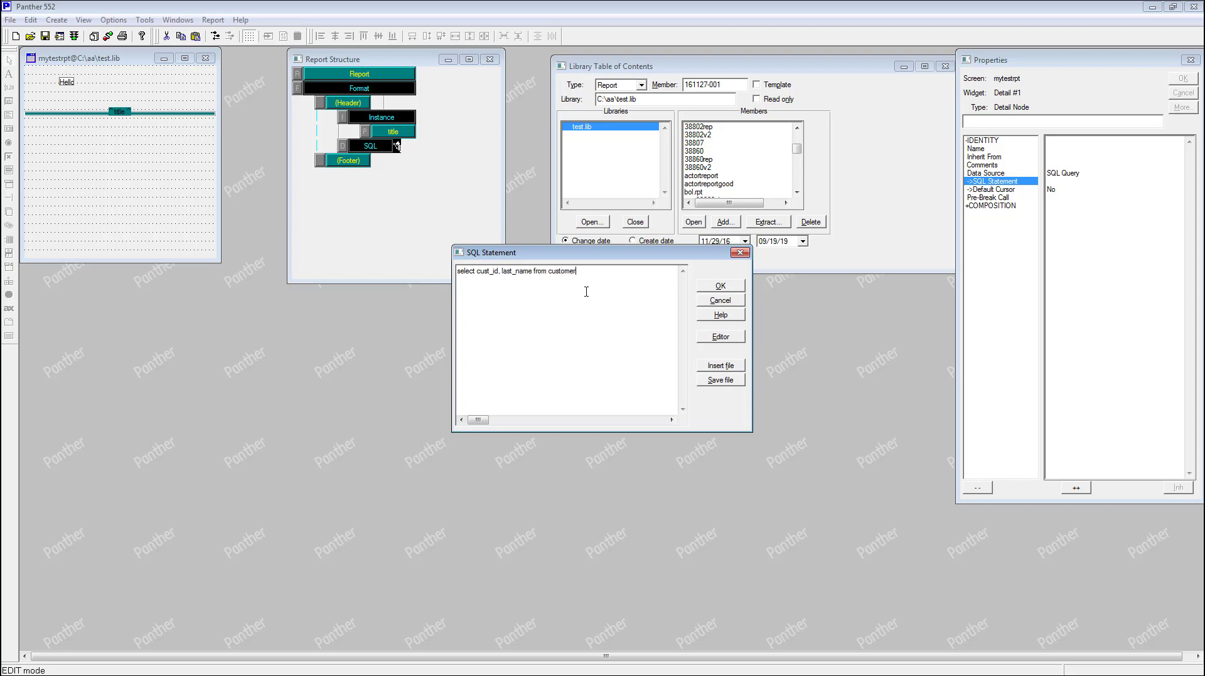
pyautogui.click(720, 285)
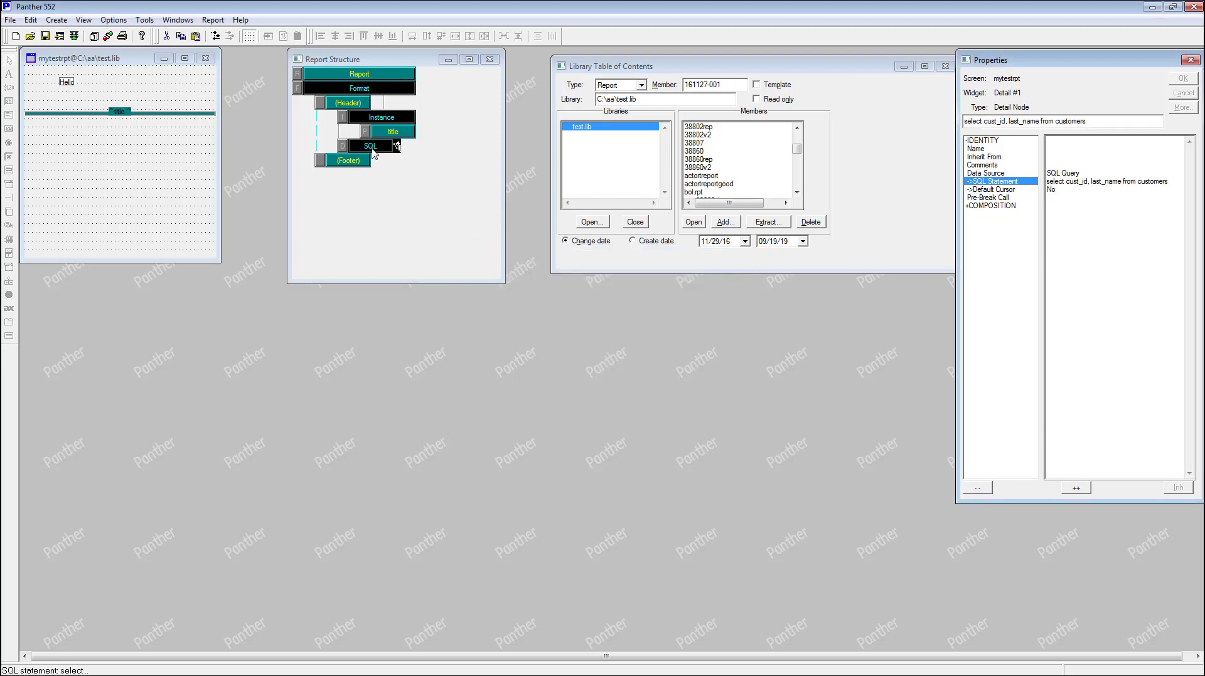
# - Place two dynamic output widgets side by side just below the title area boundary in the report layout
pyautogui.click(56, 20)
pyautogui.click(182, 165)
pyautogui.click(56, 19)
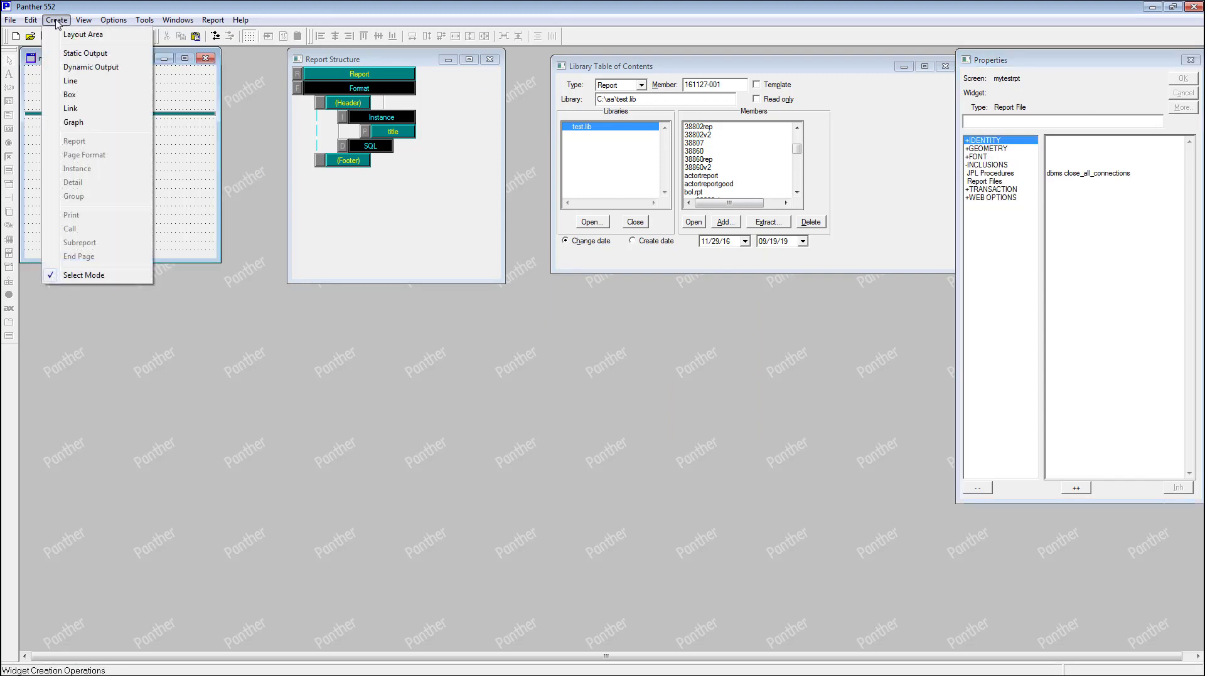
pyautogui.click(91, 68)
pyautogui.click(43, 129)
pyautogui.click(57, 19)
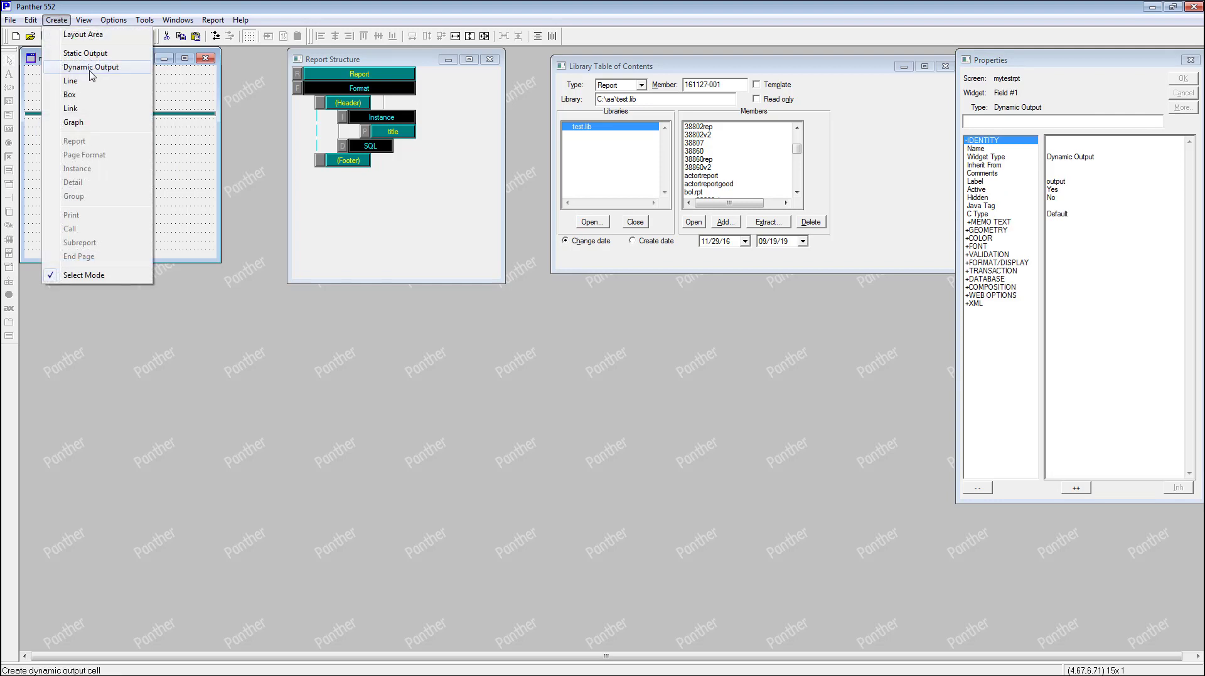
pyautogui.click(93, 68)
pyautogui.click(119, 130)
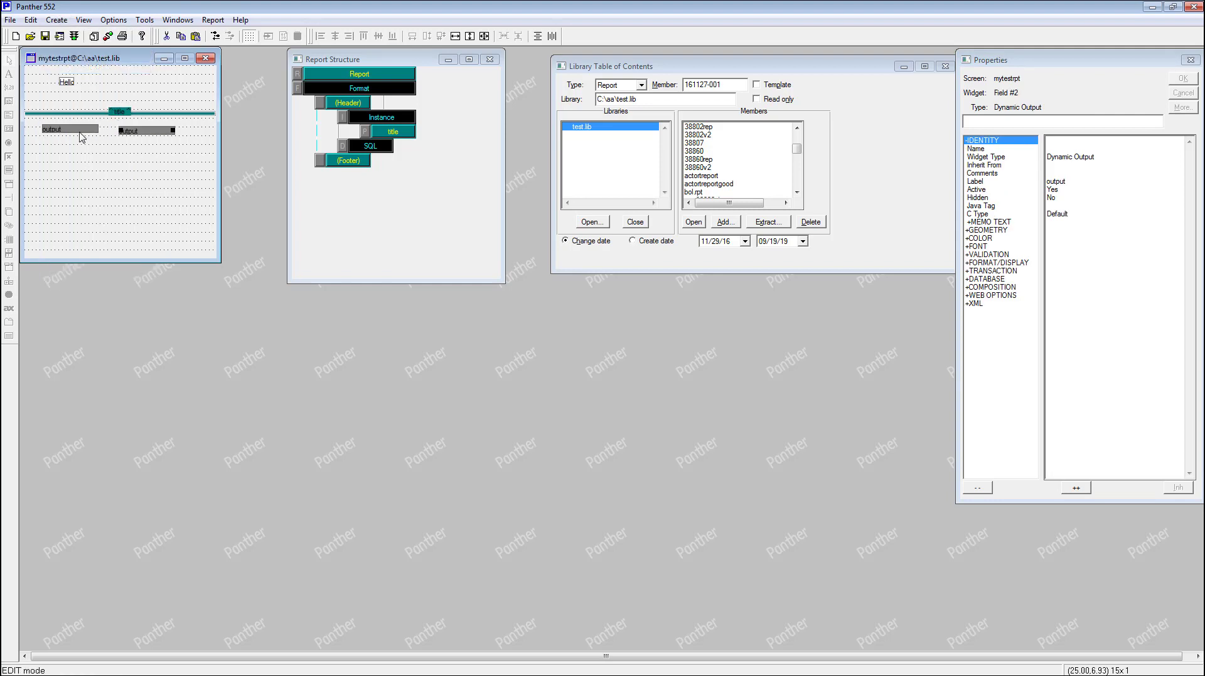
# - Name the second dynamic output widget last_name
pyautogui.click(972, 151)
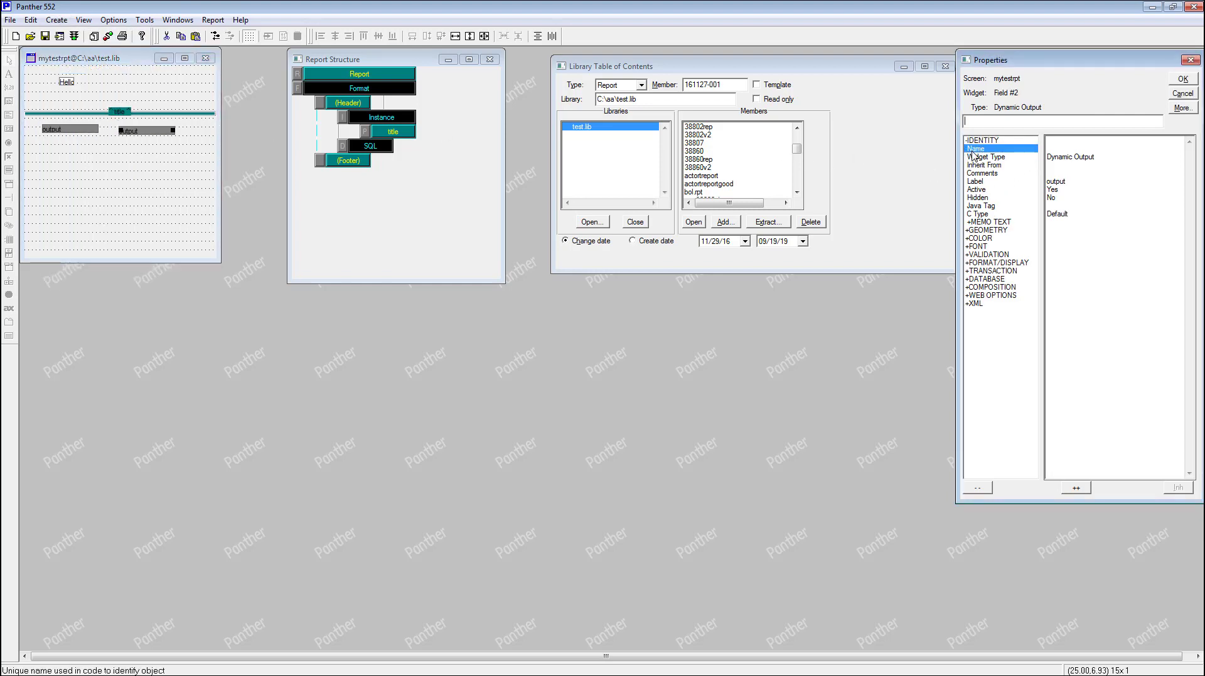
pyautogui.write('last_name')
pyautogui.press('Return')
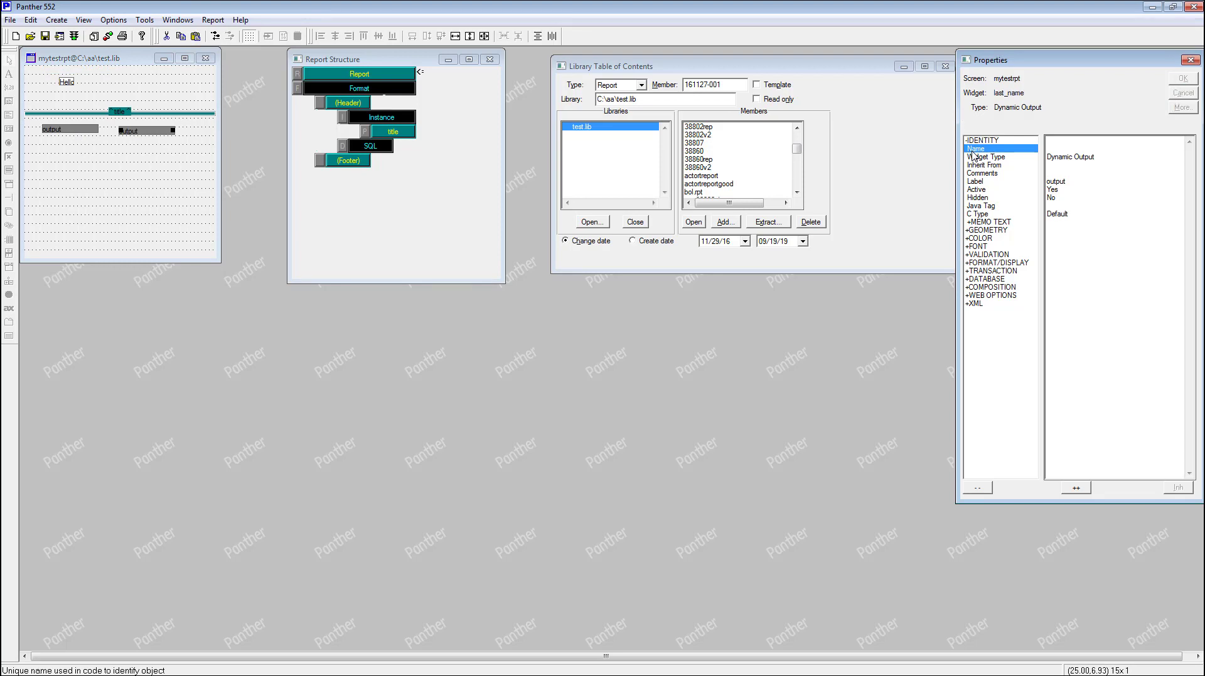
# - Name the first dynamic output widget, beside last_name, cust_id
pyautogui.click(77, 135)
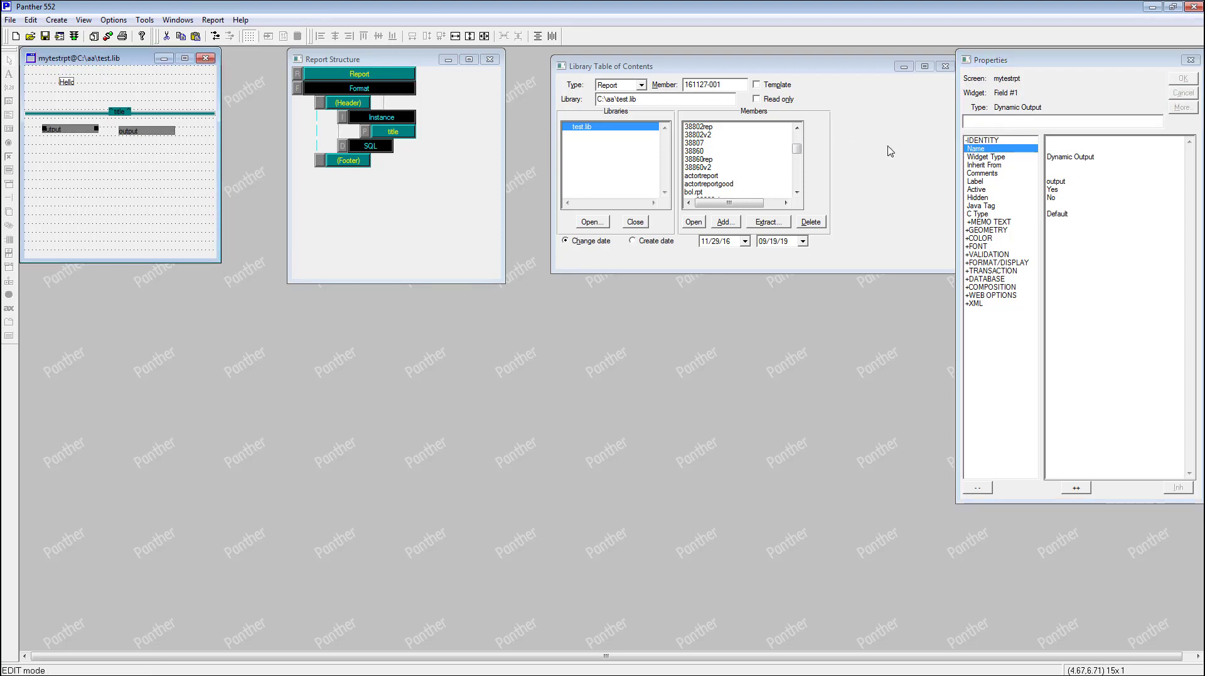
pyautogui.click(995, 153)
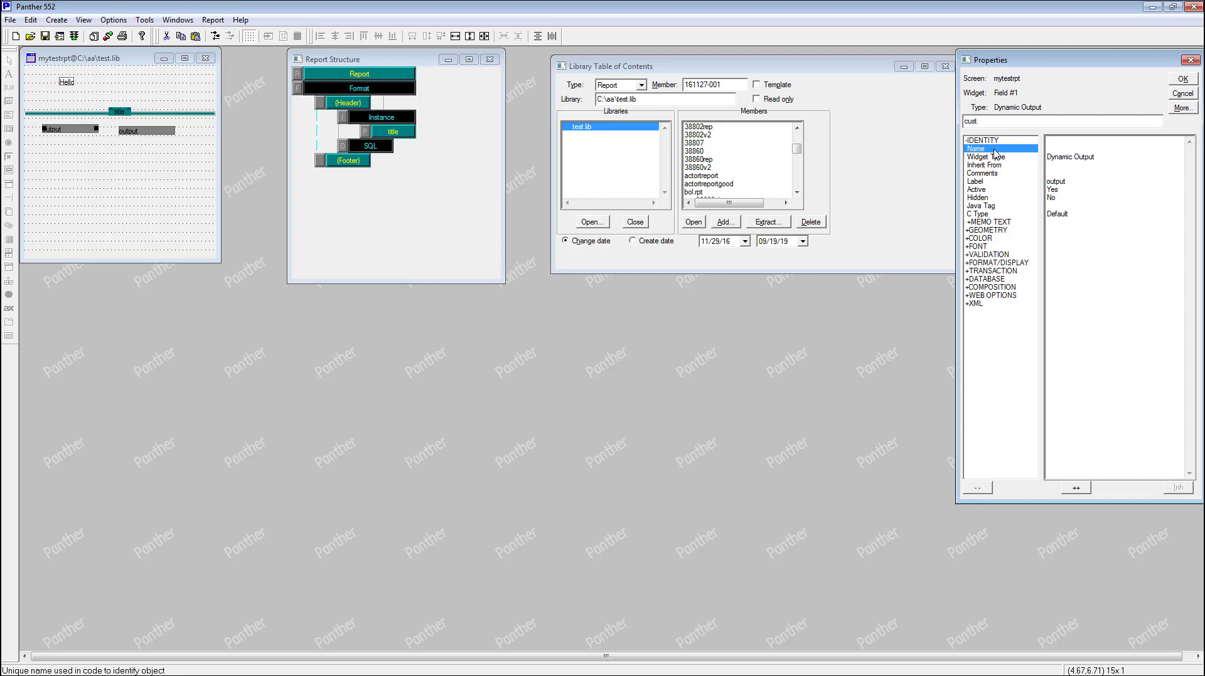
pyautogui.write('cust_id')
pyautogui.press('Return')
# - Align the top edges of the cust_id and last_name output widgets in the report layout
pyautogui.click(155, 132)
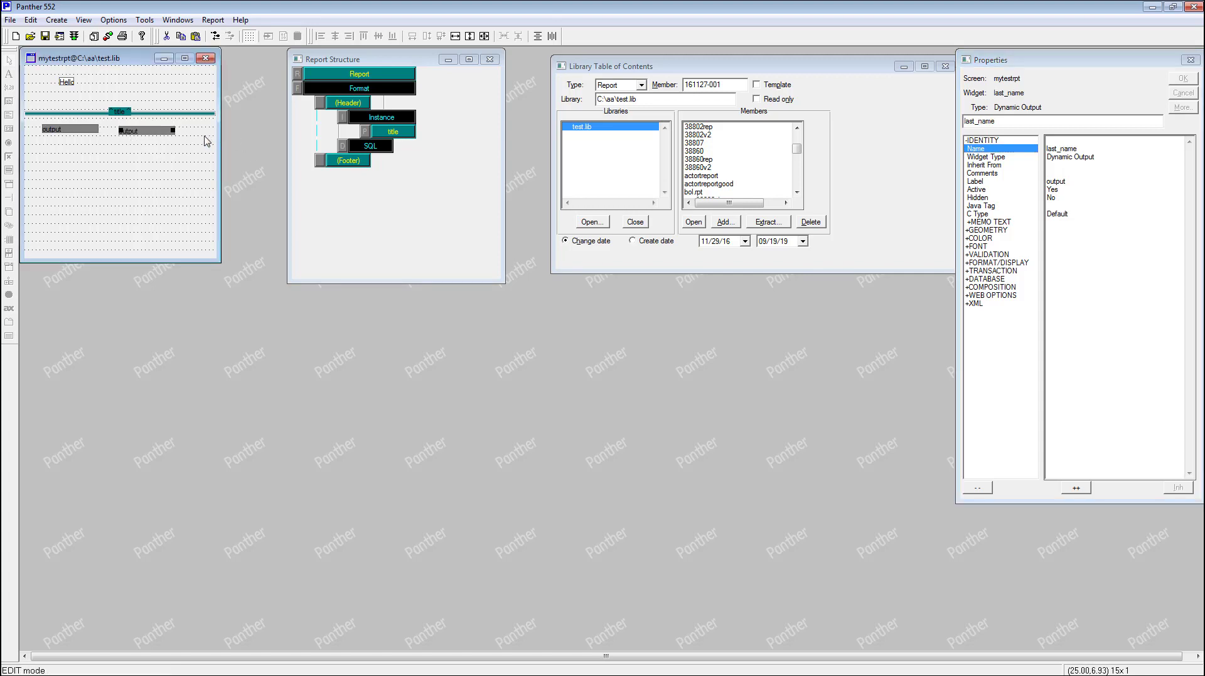
pyautogui.moveTo(200, 134); pyautogui.dragTo(68, 125)
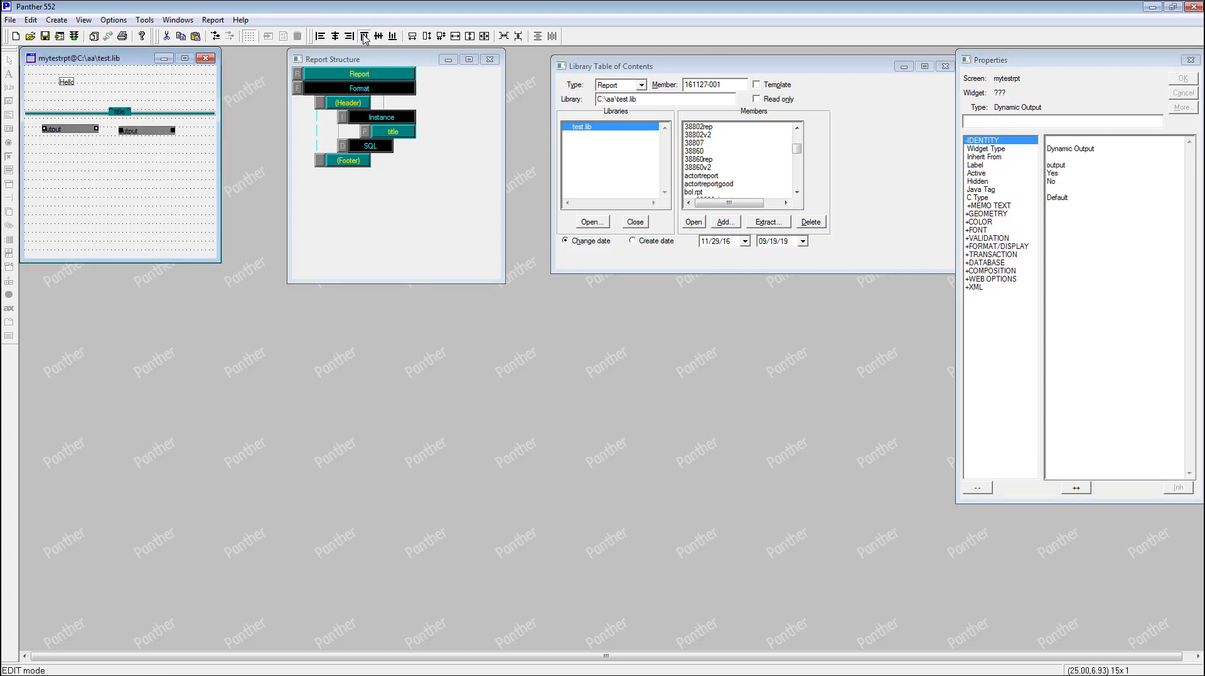
pyautogui.click(363, 36)
# - Create a layout area with its boundary just below the two output widgets and name it data
pyautogui.click(56, 19)
pyautogui.click(69, 33)
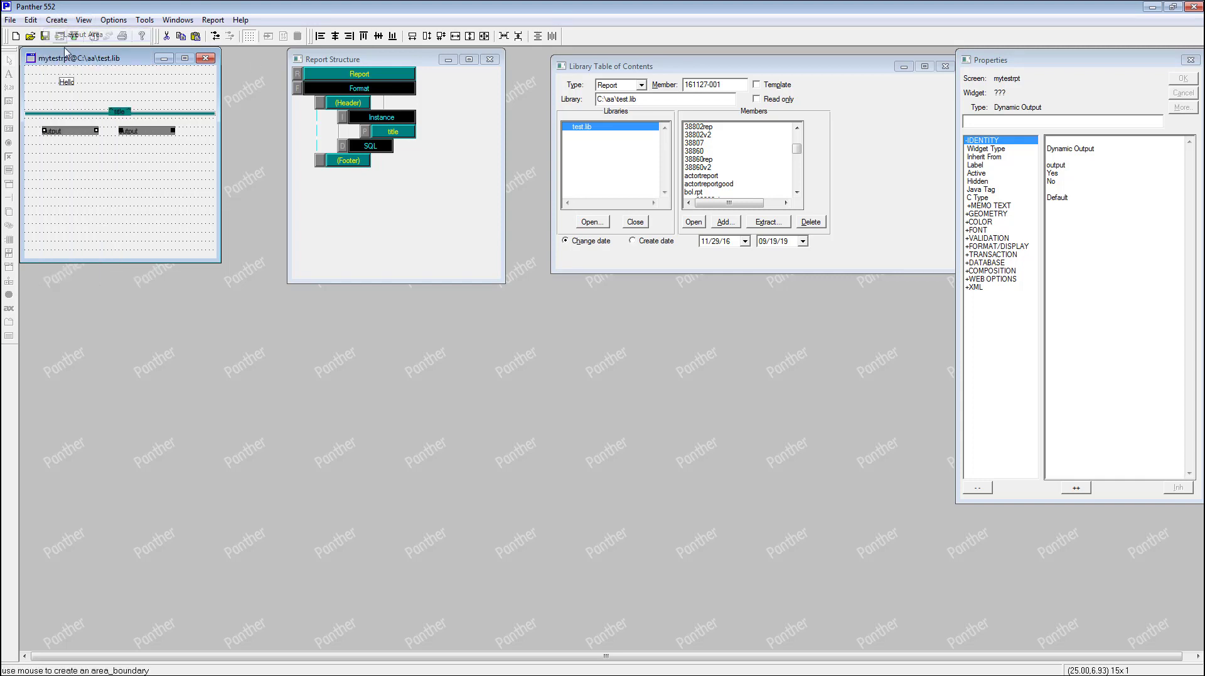
pyautogui.click(26, 150)
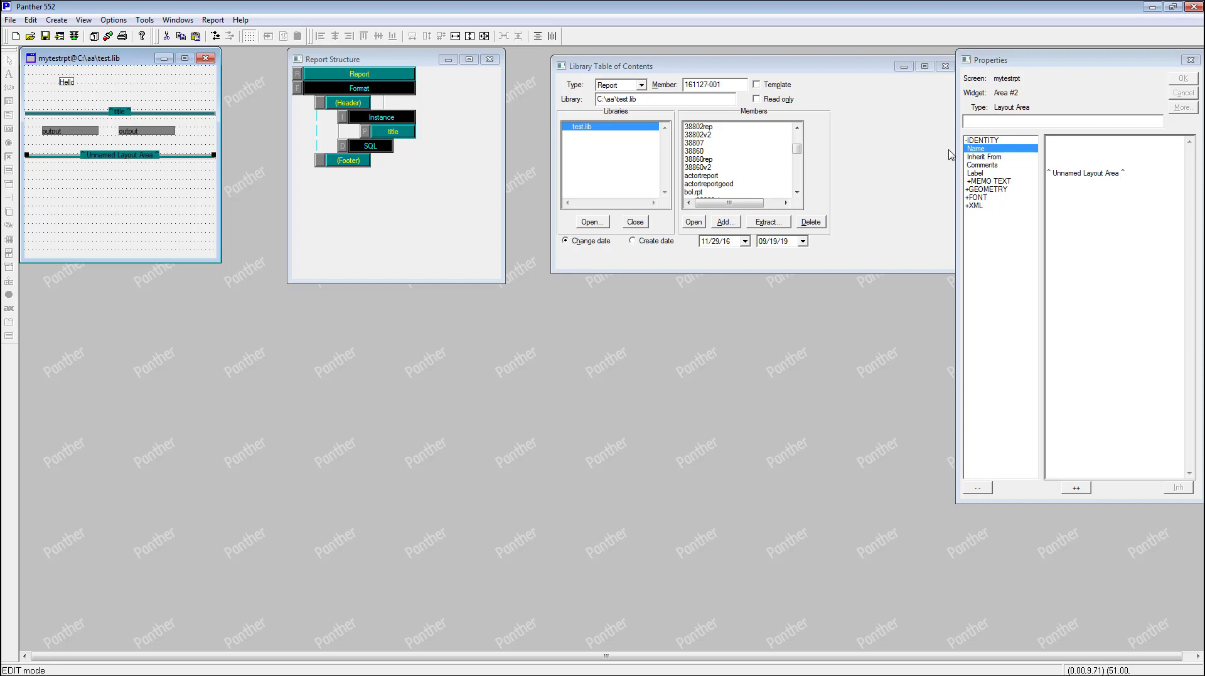
pyautogui.click(990, 144)
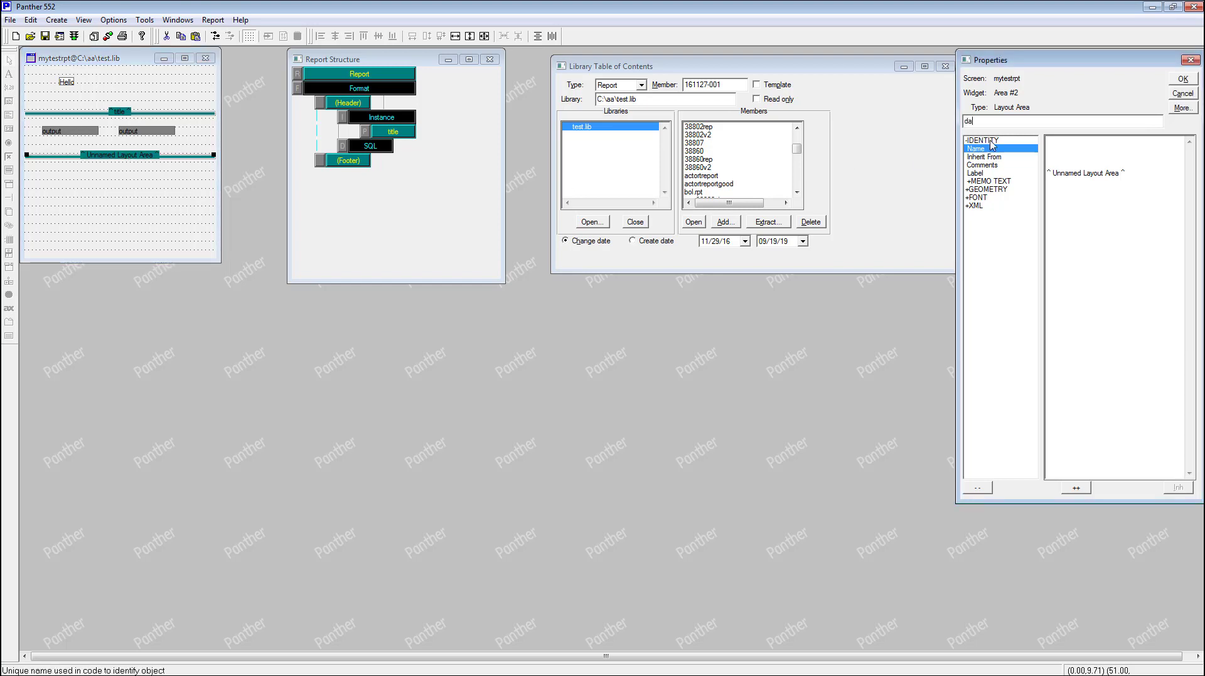
pyautogui.press('Return')
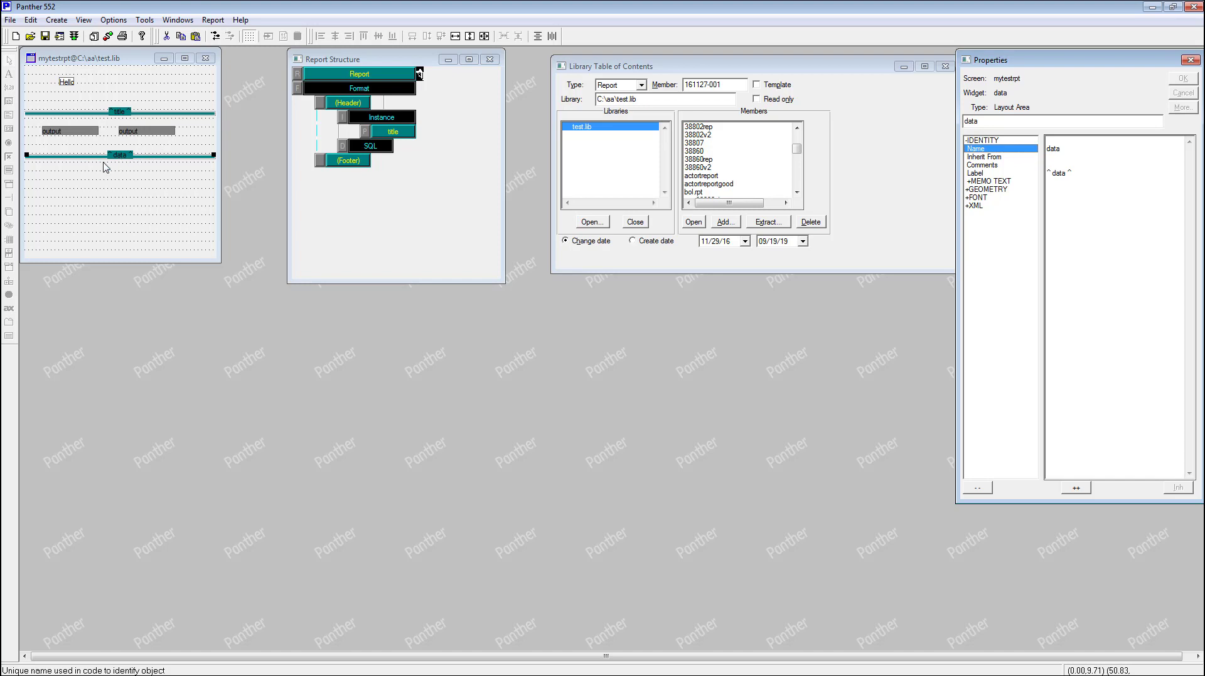
# - Add a Print node under the SQL detail node in the report structure and set its area to data
pyautogui.click(311, 220)
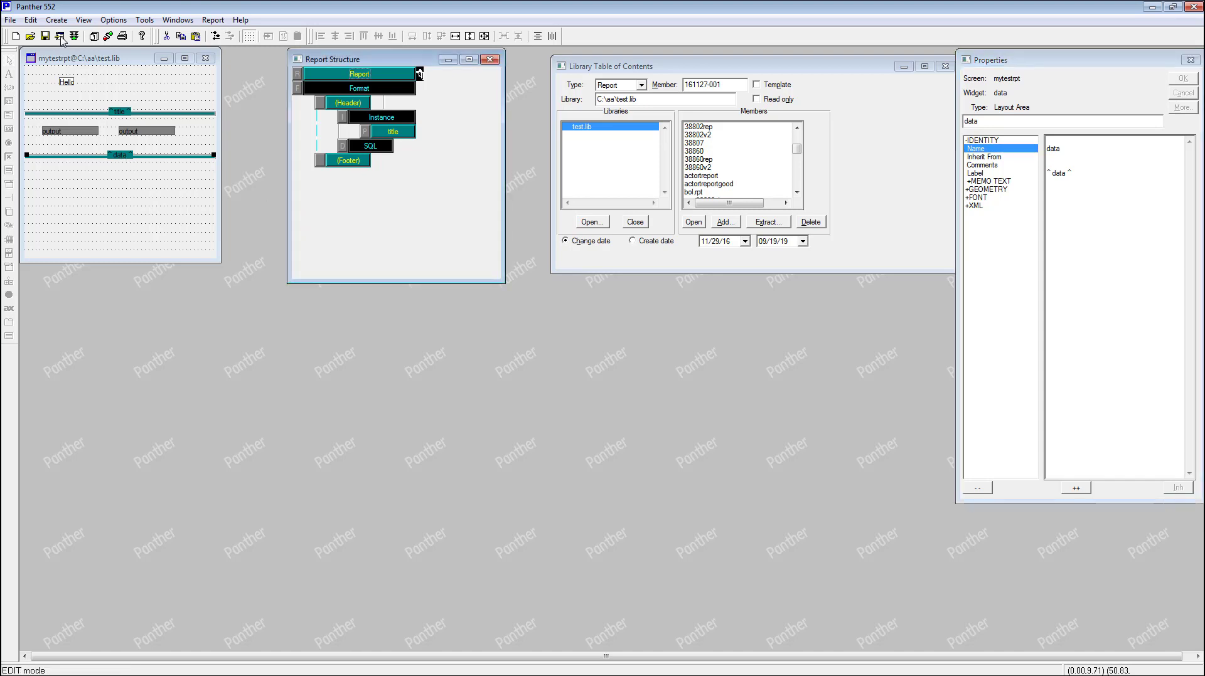
pyautogui.click(57, 19)
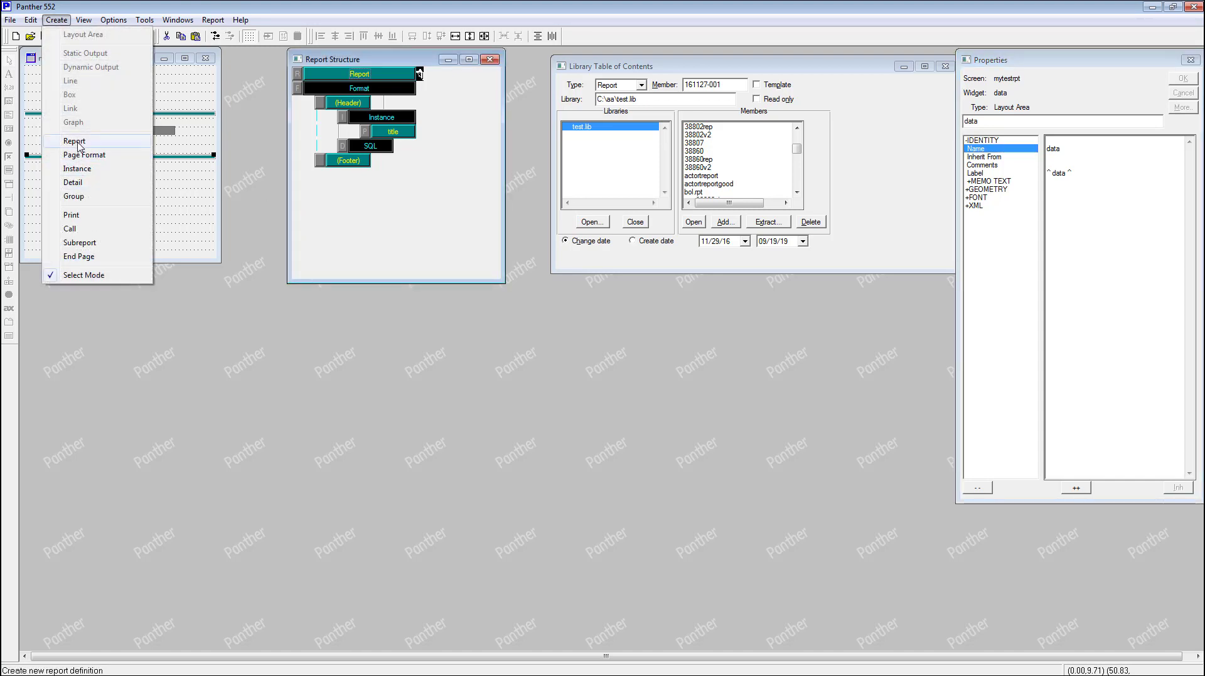
pyautogui.click(71, 215)
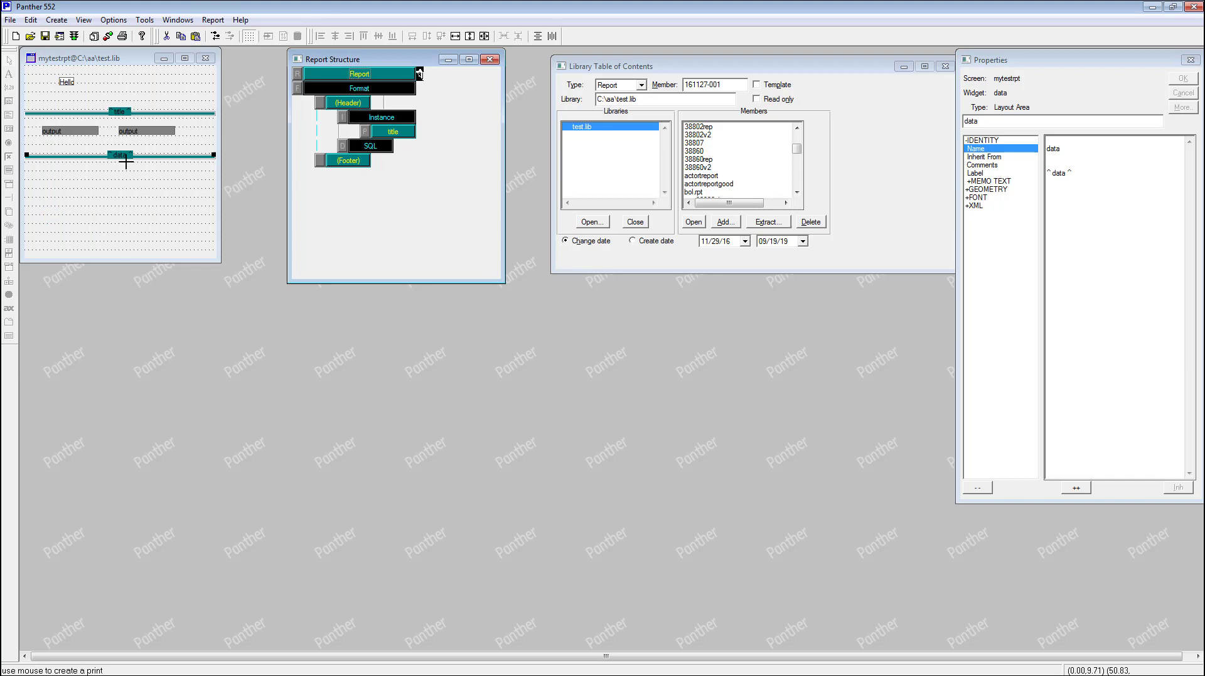
pyautogui.click(377, 151)
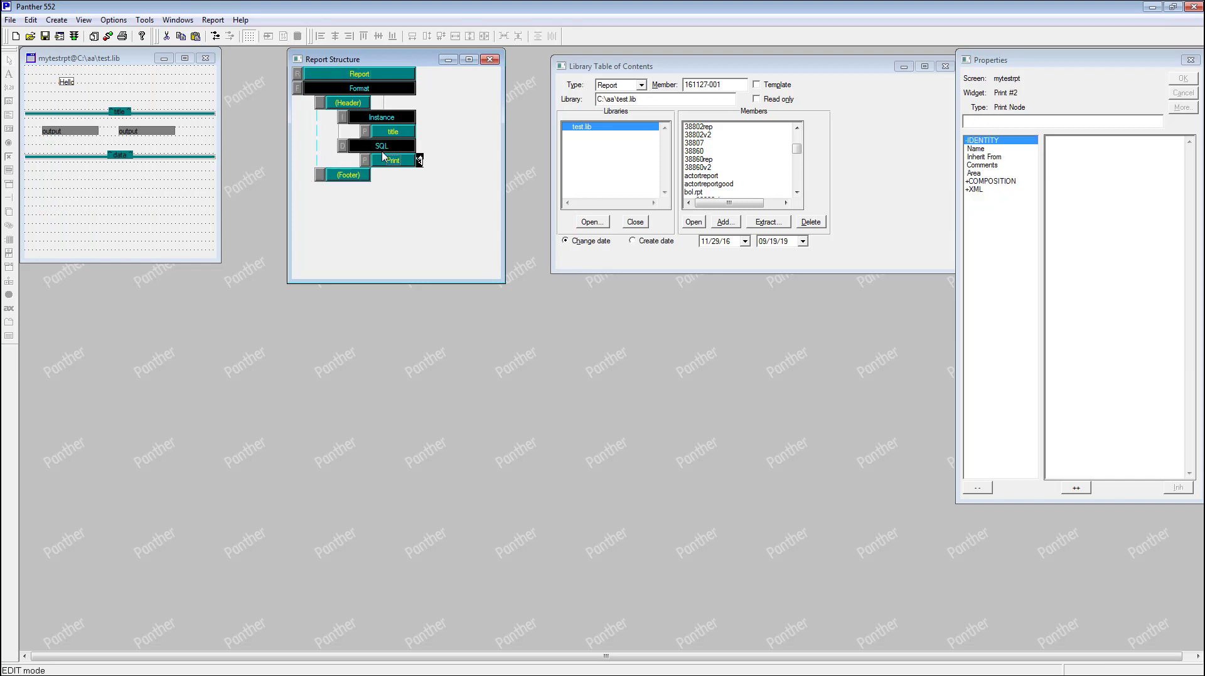
pyautogui.click(992, 172)
pyautogui.click(1170, 121)
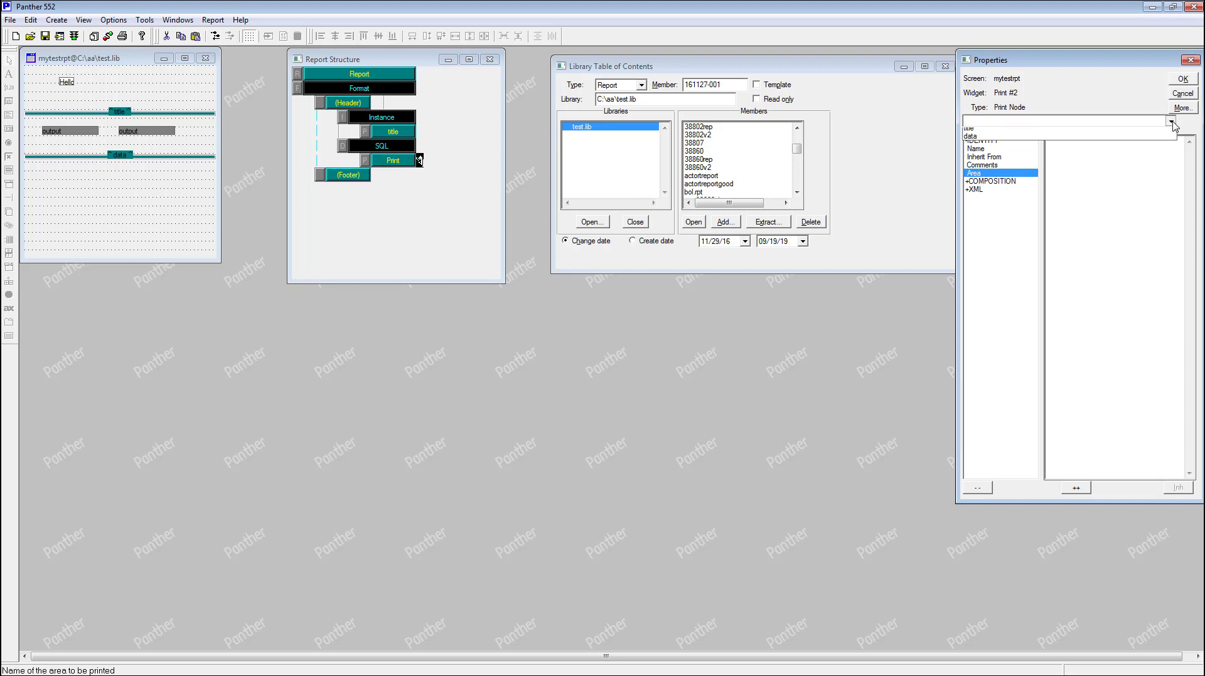
pyautogui.click(1001, 140)
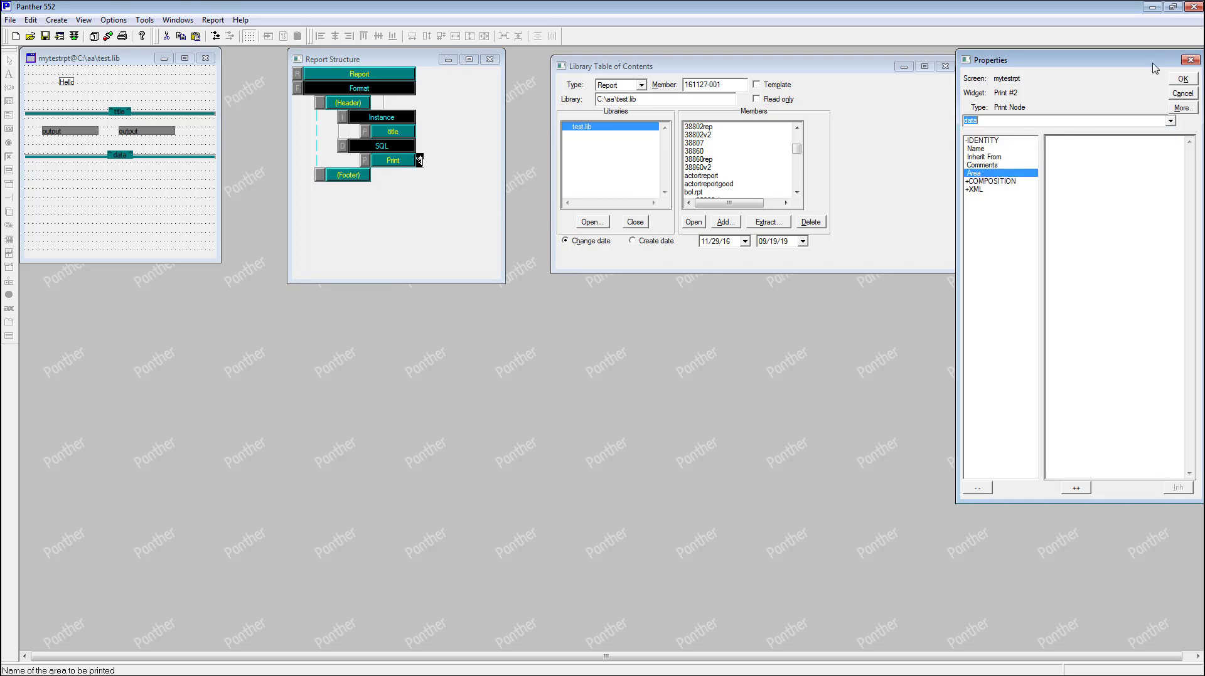
pyautogui.click(1182, 80)
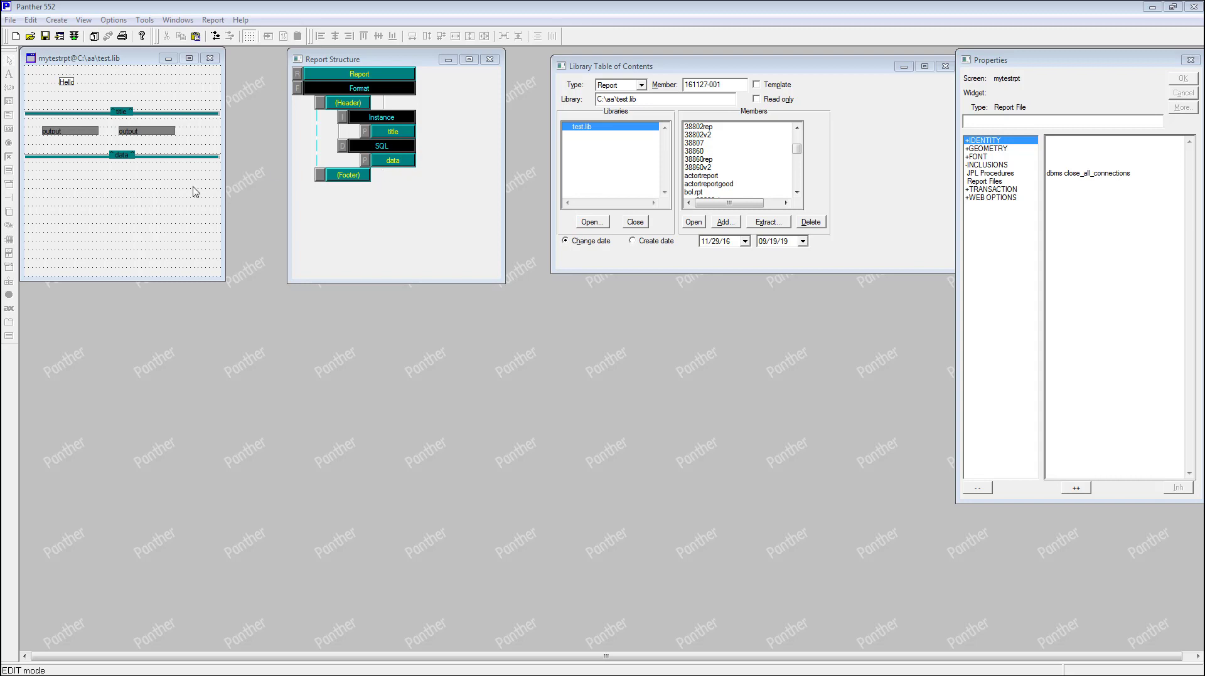
# - Preview the report, switch to the enlarged page view and widen the preview window to examine the printed customer rows
pyautogui.click(74, 36)
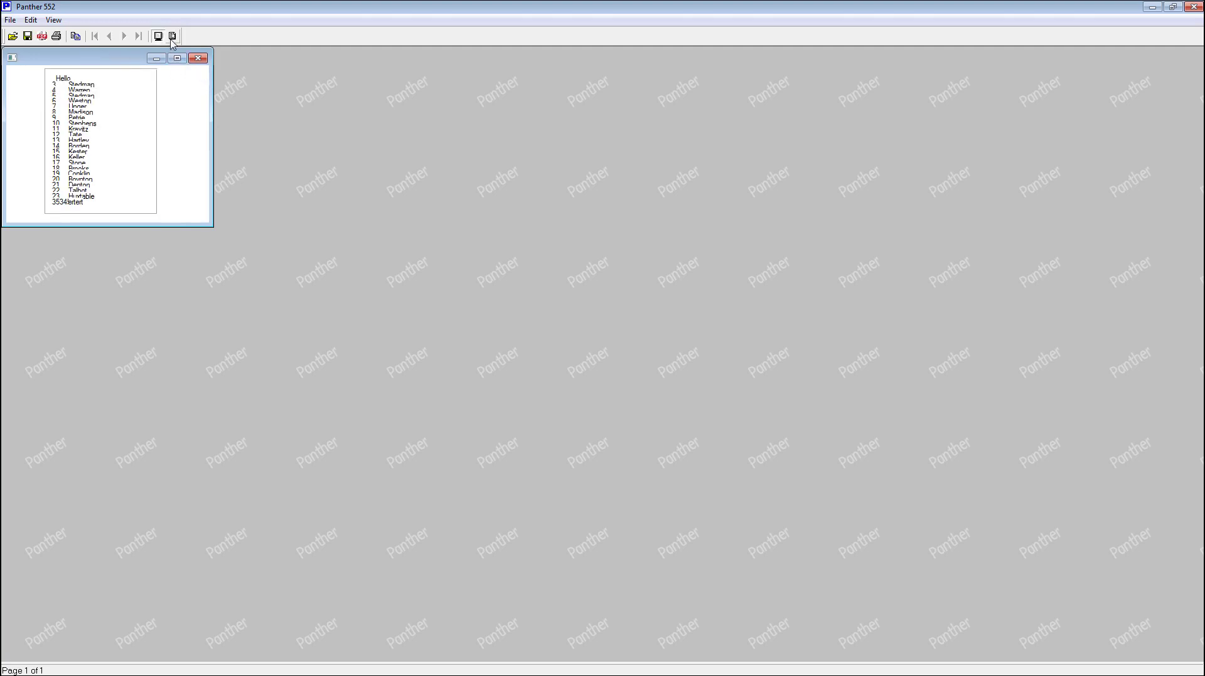
pyautogui.click(172, 36)
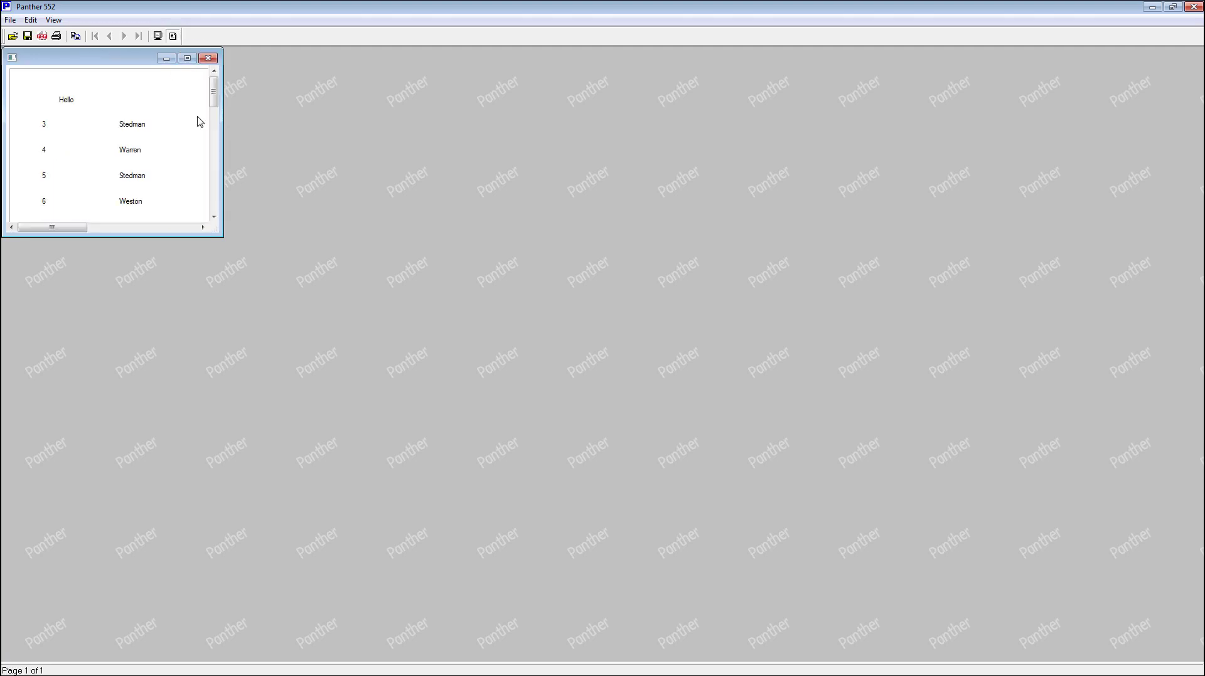
pyautogui.moveTo(226, 239); pyautogui.dragTo(524, 663)
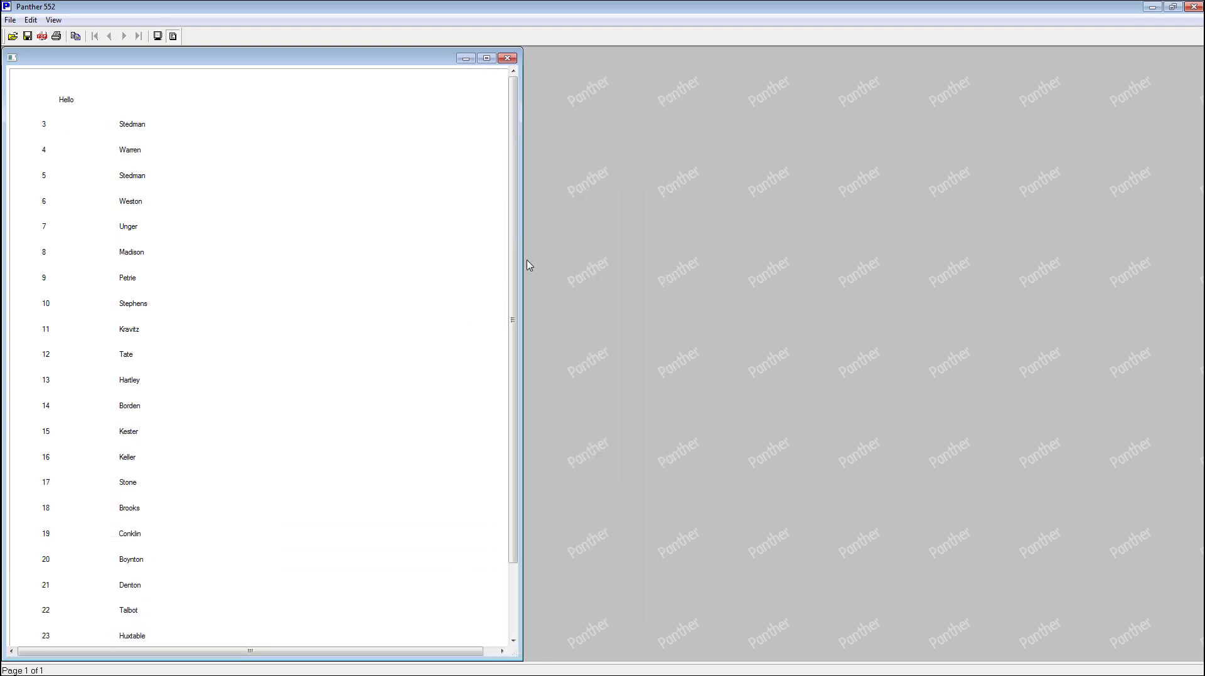
pyautogui.moveTo(512, 270); pyautogui.dragTo(512, 228)
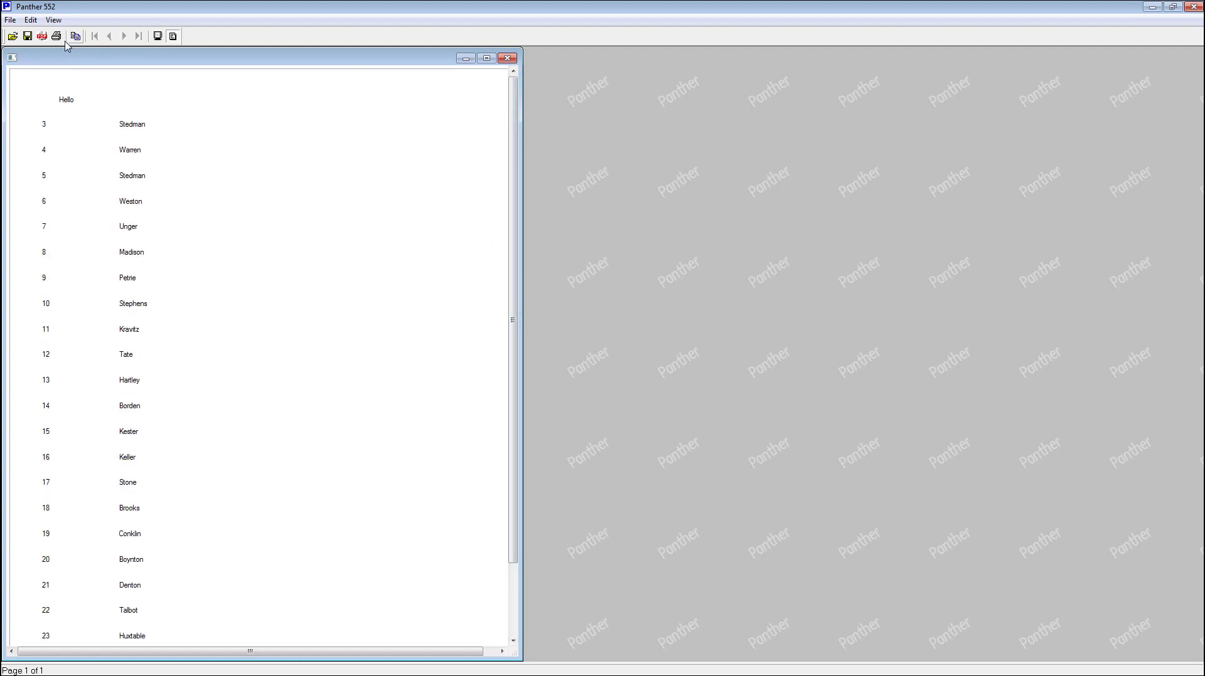